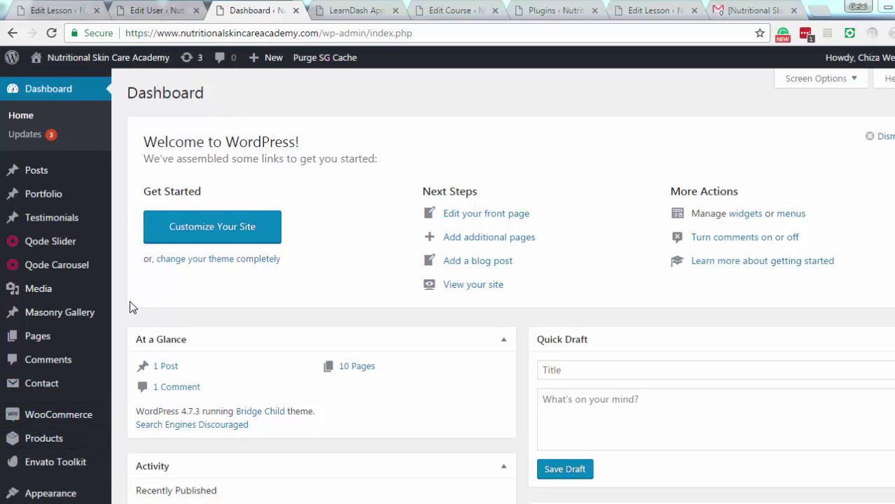
# Step: Scroll down the site's live homepage before going to the admin dashboard
pyautogui.scroll(-1, 130, 307)
pyautogui.scroll(-2, 130, 307)
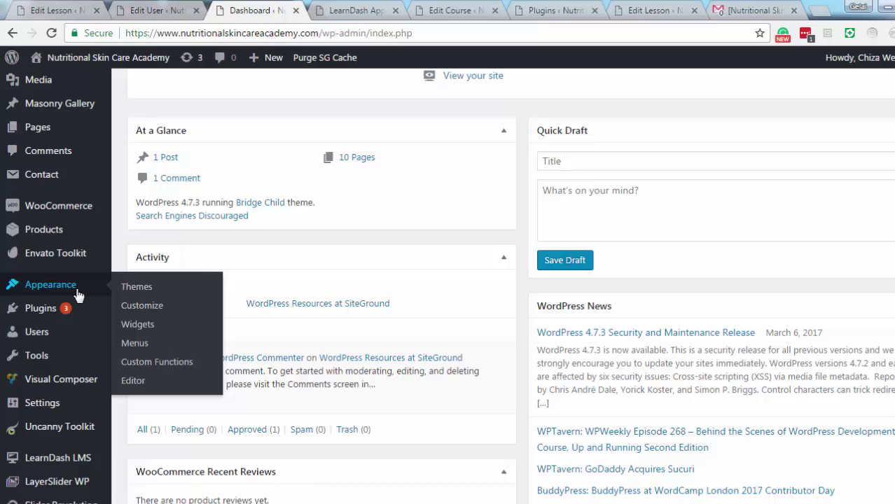
# Step: Open the Themes page, then open Installed Plugins in a new browser tab
pyautogui.click(130, 290)
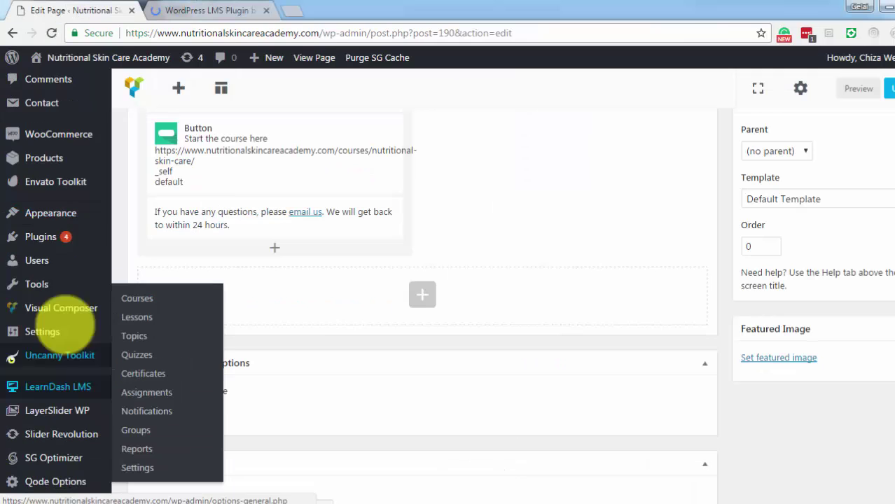
pyautogui.rightClick(126, 241)
pyautogui.click(149, 253)
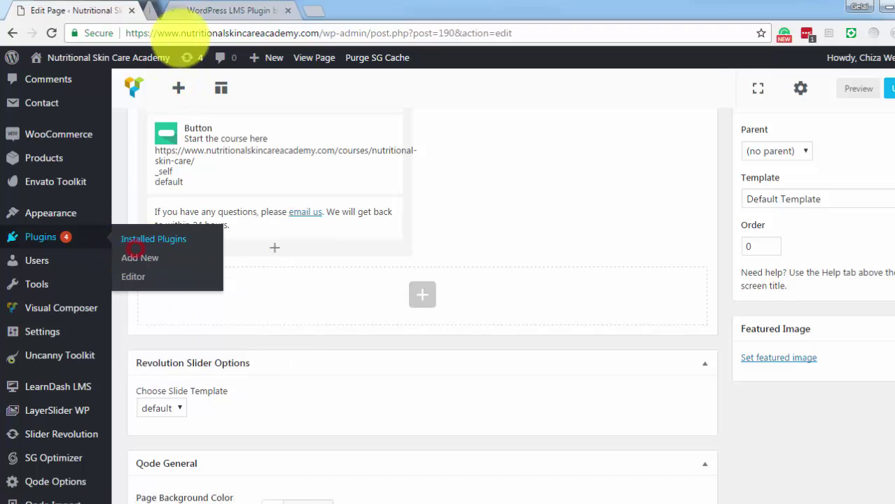
pyautogui.click(187, 10)
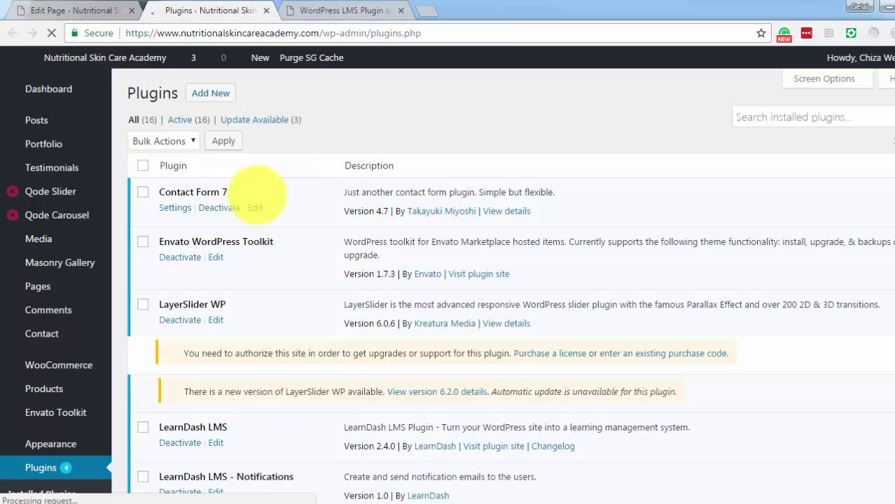
# Step: Scroll the plugins list and highlight the LearnDash LMS 2.4.0 title
pyautogui.scroll(-3, 280, 242)
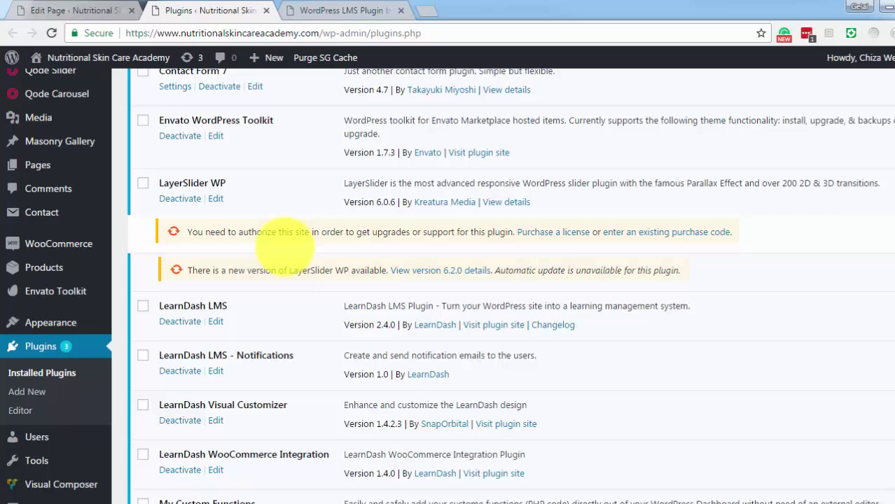
pyautogui.scroll(-1, 284, 245)
pyautogui.scroll(-1, 283, 245)
pyautogui.scroll(-1, 284, 246)
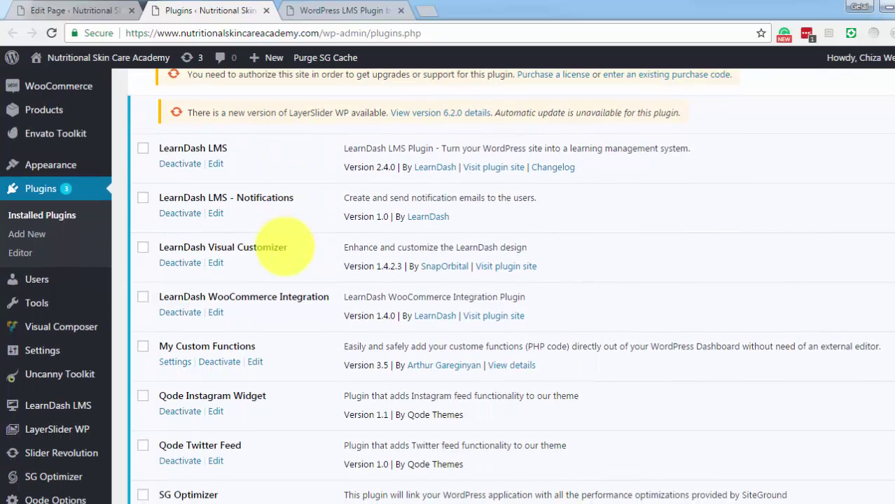
pyautogui.scroll(-1, 283, 247)
pyautogui.scroll(-2, 285, 247)
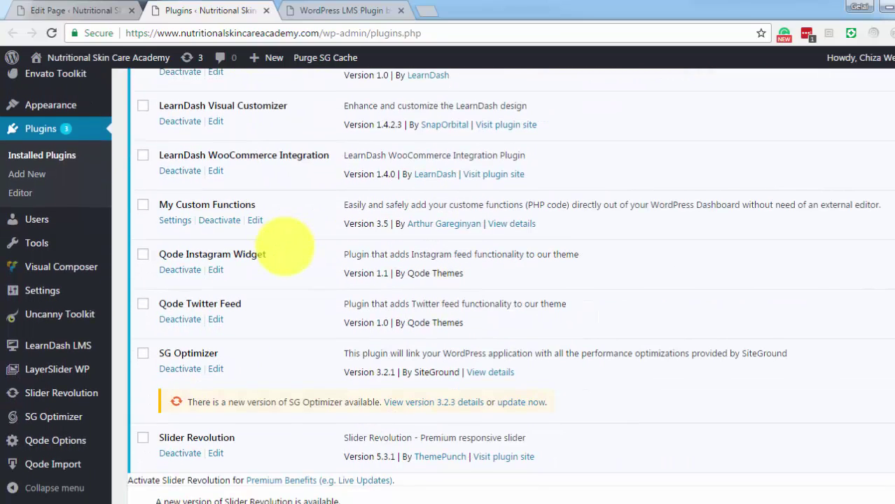
pyautogui.scroll(-2, 285, 246)
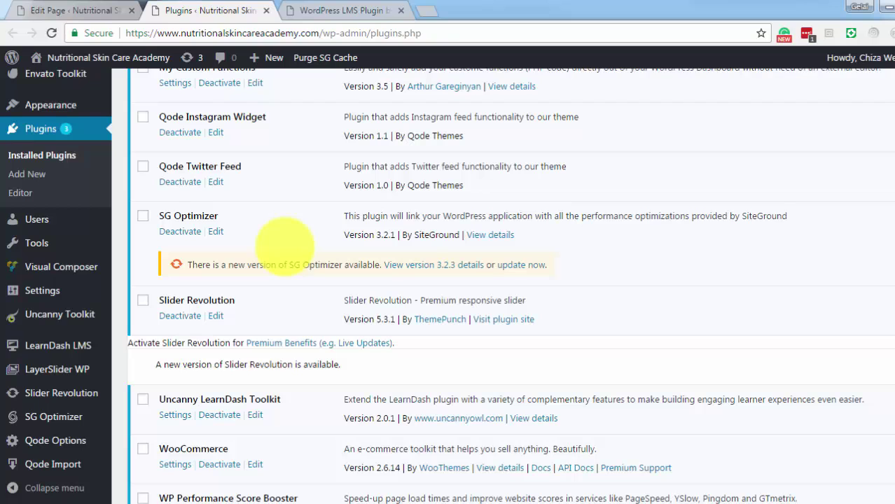
pyautogui.scroll(-2, 284, 245)
pyautogui.scroll(-1, 284, 245)
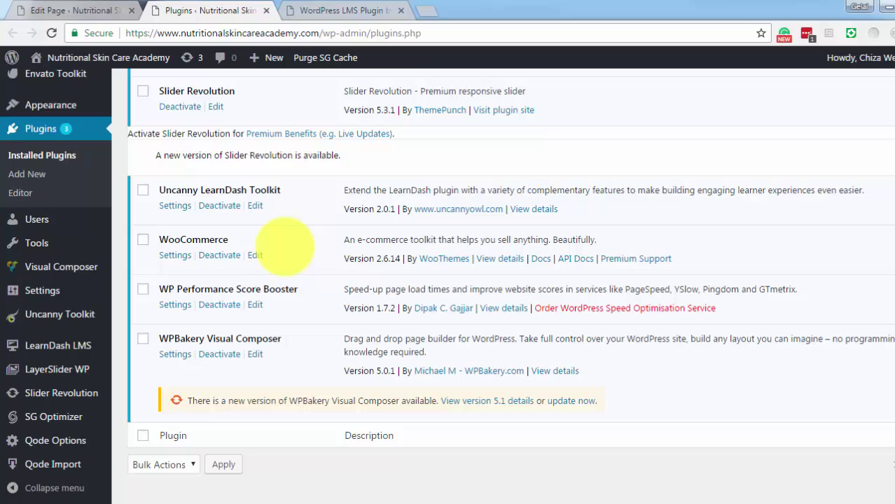
pyautogui.scroll(2, 284, 245)
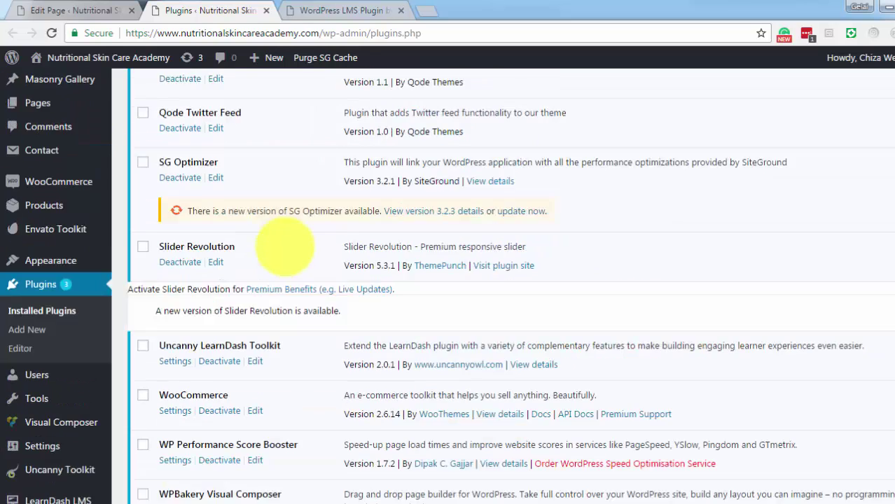
pyautogui.scroll(5, 281, 247)
pyautogui.moveTo(160, 148); pyautogui.dragTo(227, 148)
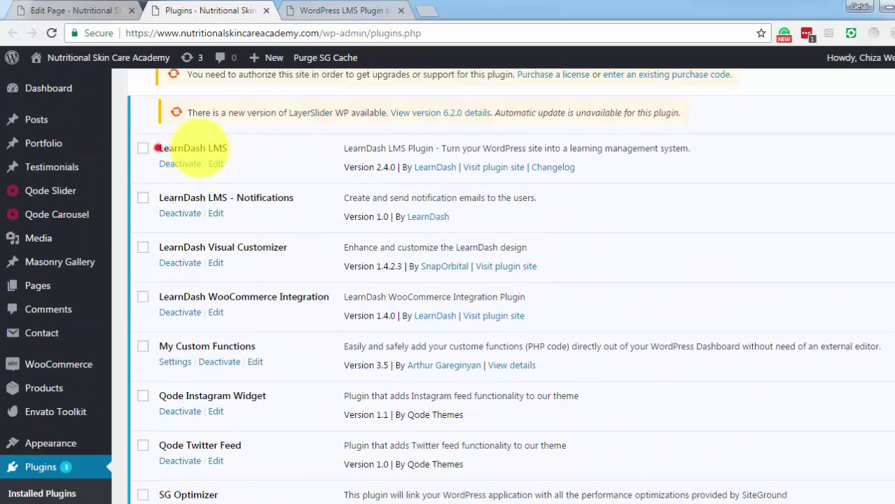
pyautogui.scroll(1, 280, 168)
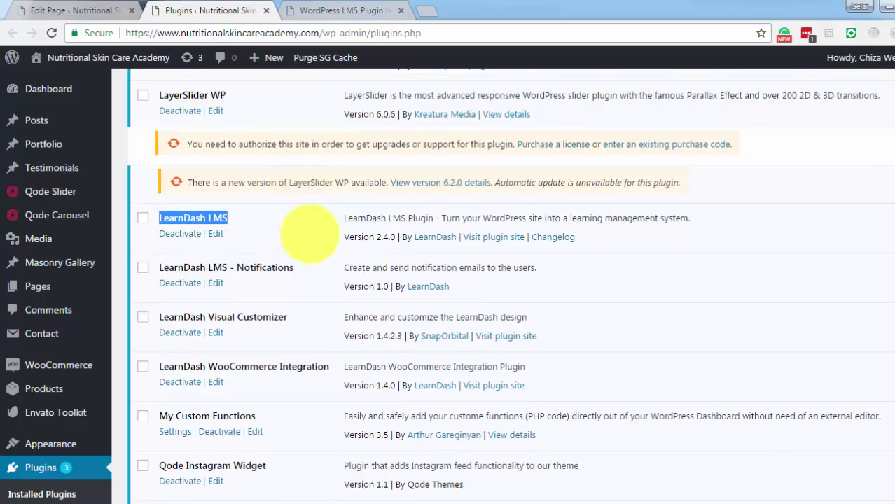
# Step: Switch to the LearnDash website tab and go to its Pricing page
pyautogui.click(316, 9)
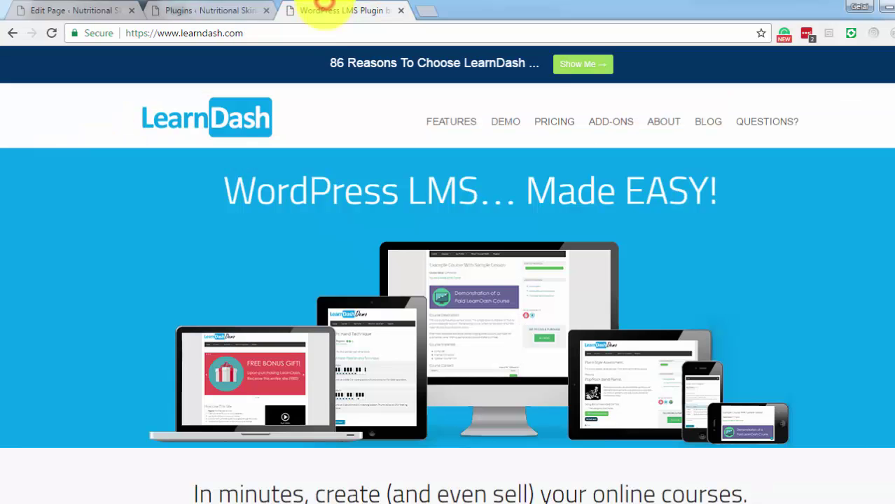
pyautogui.click(564, 123)
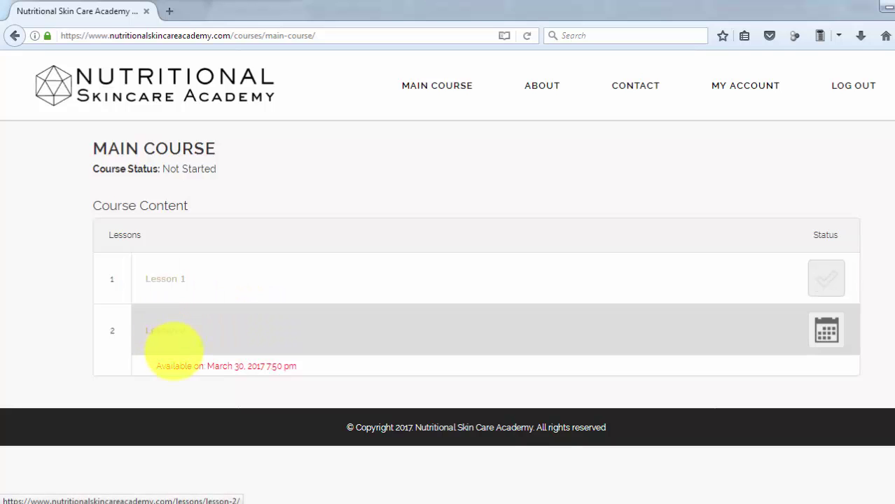
# Step: Note Lesson 2's March 30, 2017 date, then mark Lesson 1 complete
pyautogui.moveTo(234, 366); pyautogui.dragTo(283, 366)
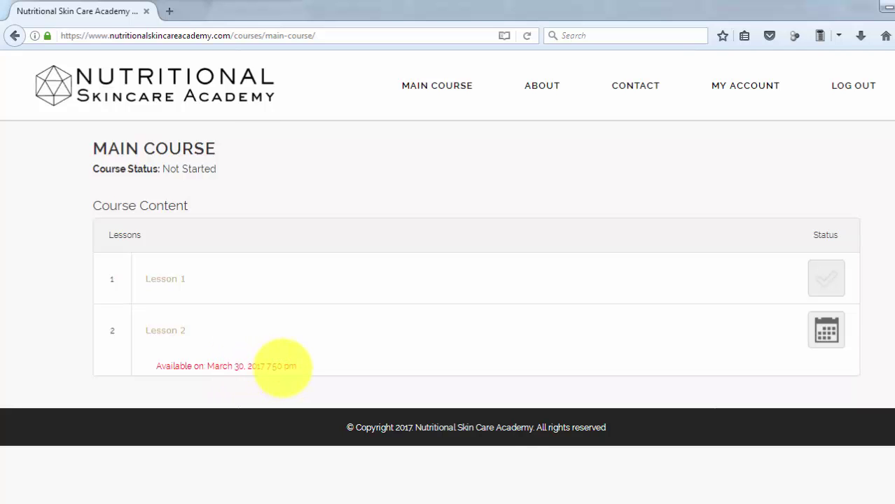
pyautogui.click(182, 285)
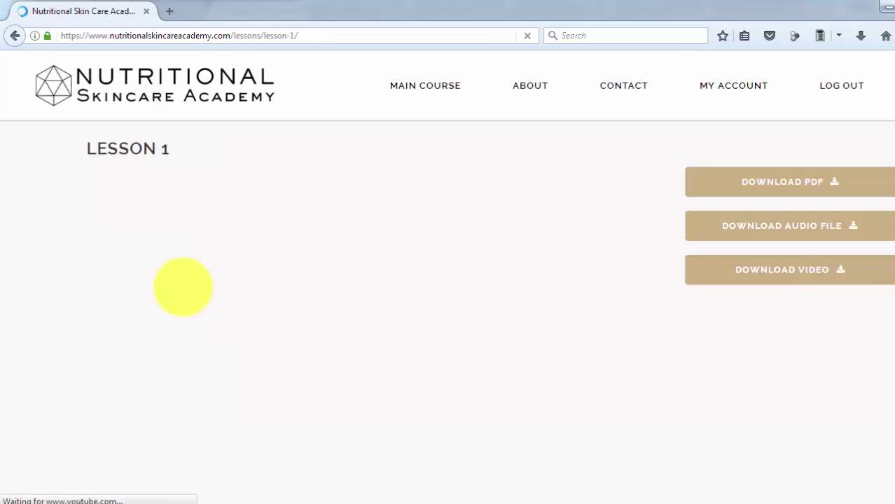
pyautogui.scroll(-3, 491, 224)
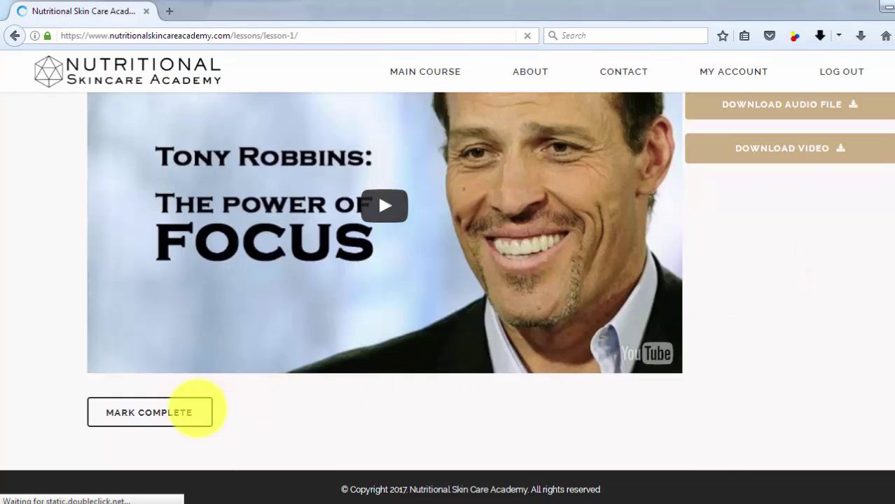
pyautogui.click(190, 412)
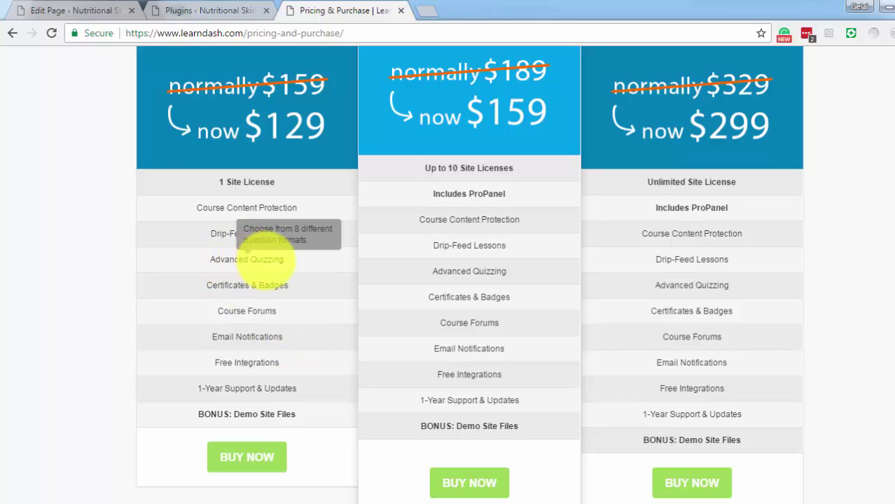
# Step: Compare the packages' site licenses (1, 10, unlimited) and ProPanel availability
pyautogui.click(248, 257)
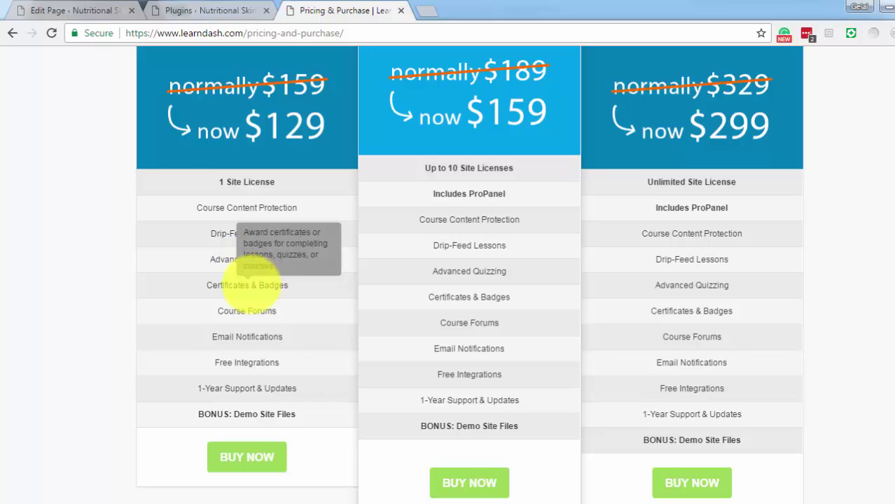
pyautogui.click(250, 283)
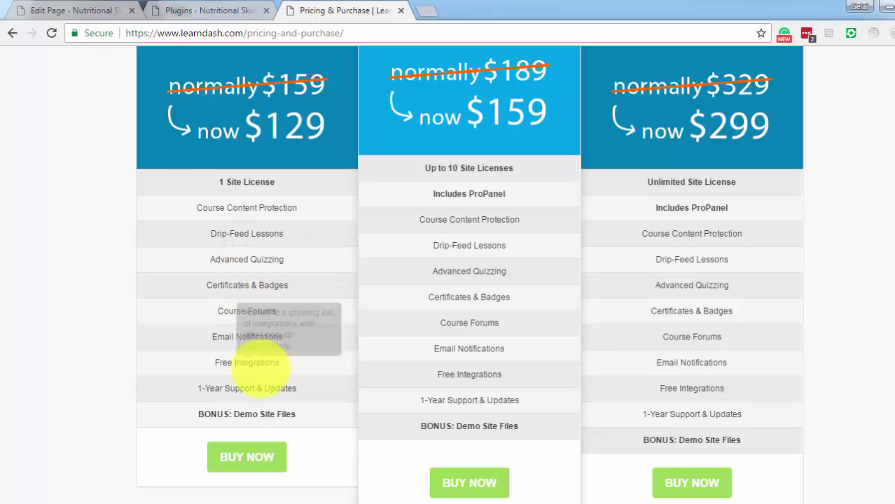
pyautogui.click(251, 392)
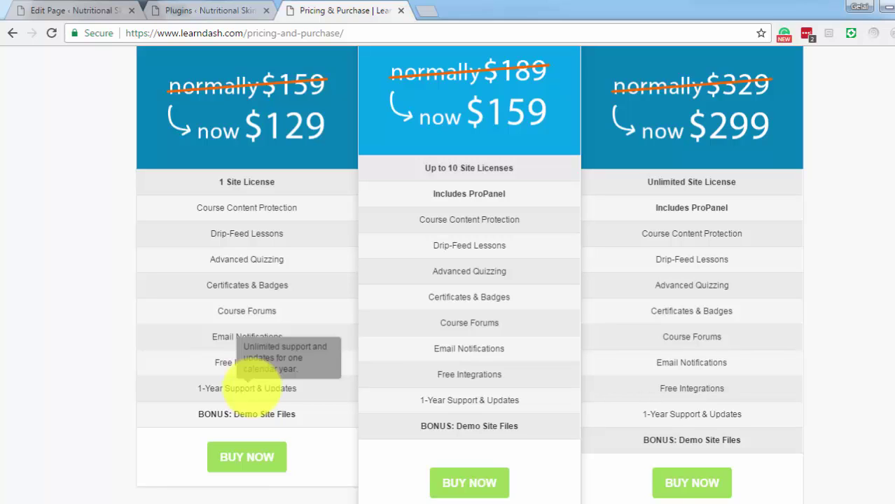
pyautogui.scroll(1, 228, 164)
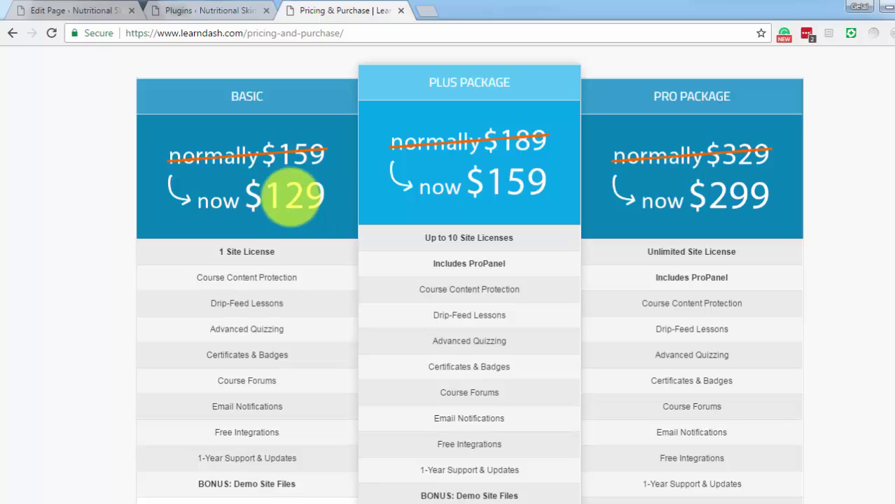
pyautogui.scroll(-4, 284, 210)
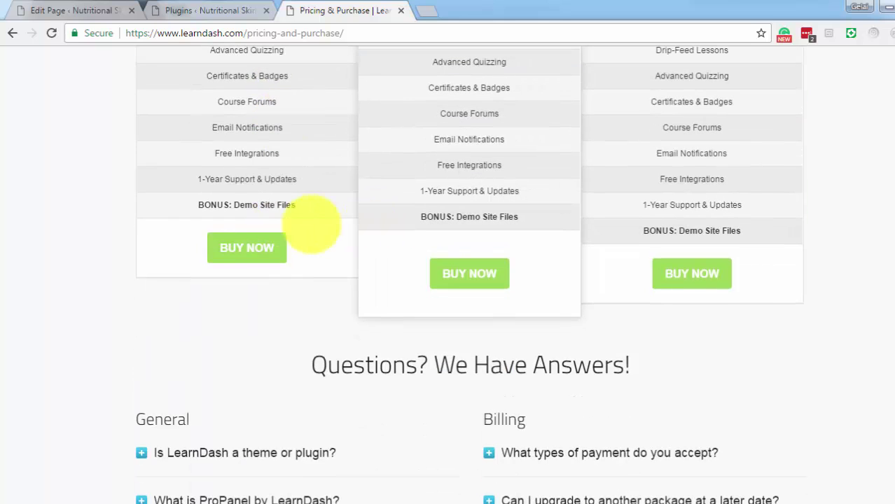
pyautogui.scroll(2, 313, 226)
pyautogui.scroll(1, 313, 224)
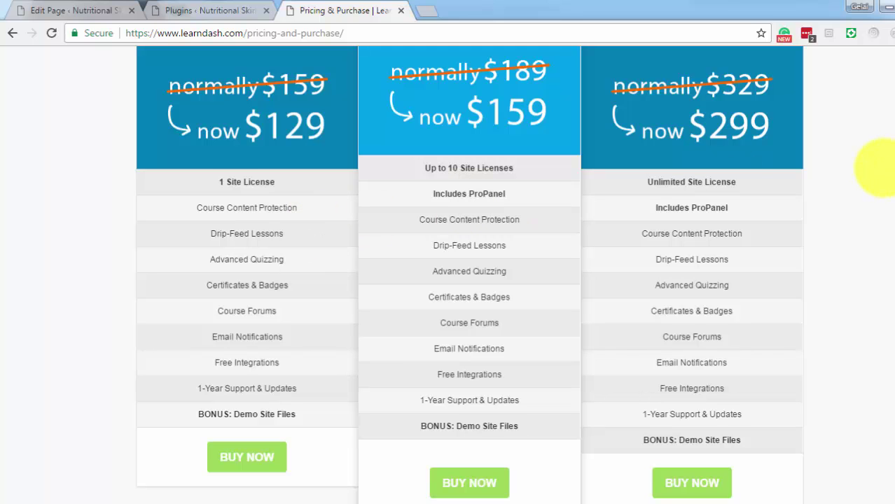
pyautogui.scroll(3, 847, 206)
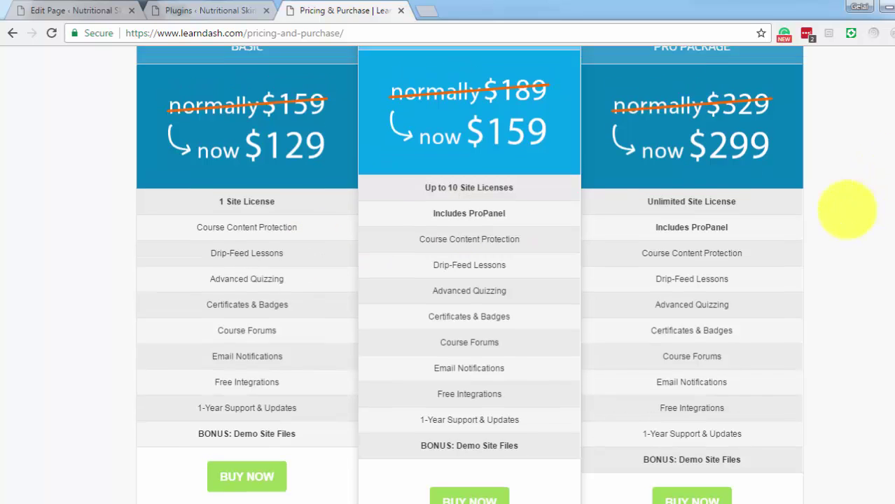
pyautogui.scroll(-3, 616, 280)
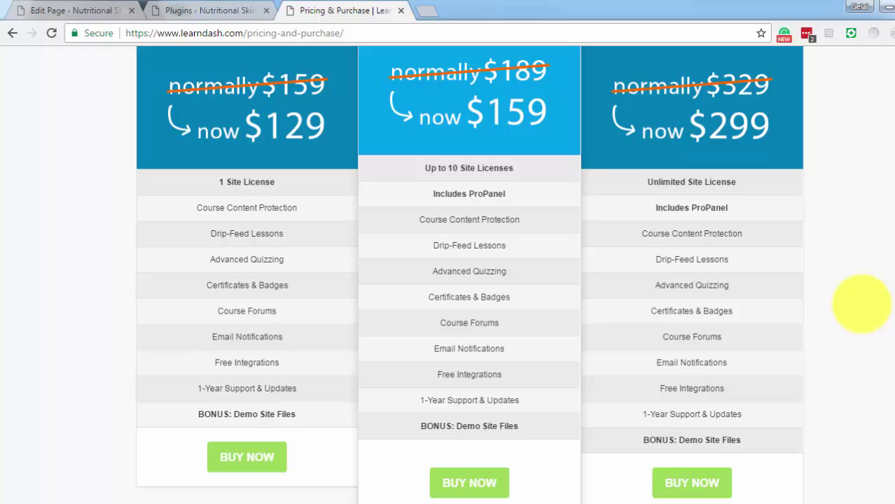
# Step: Scroll through WordPress's installed plugins, then return to the LearnDash Pricing & Purchase tab
pyautogui.click(185, 9)
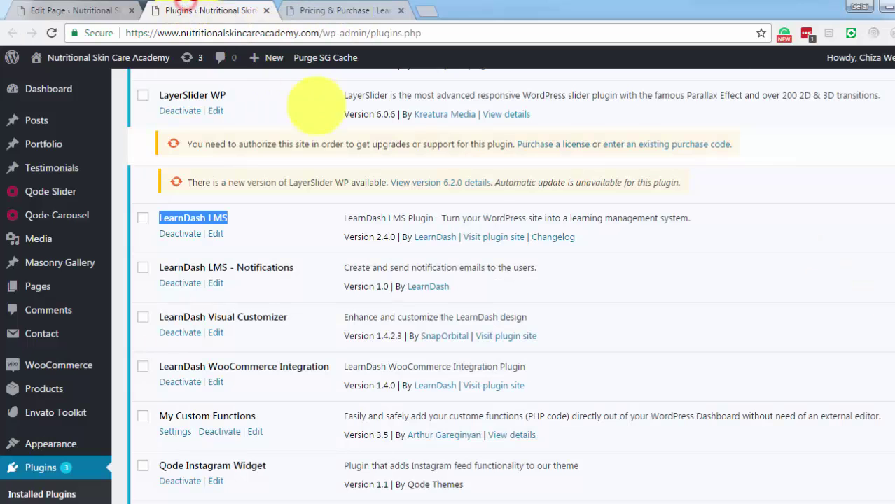
pyautogui.scroll(-3, 489, 180)
pyautogui.scroll(-2, 609, 240)
pyautogui.scroll(-3, 609, 245)
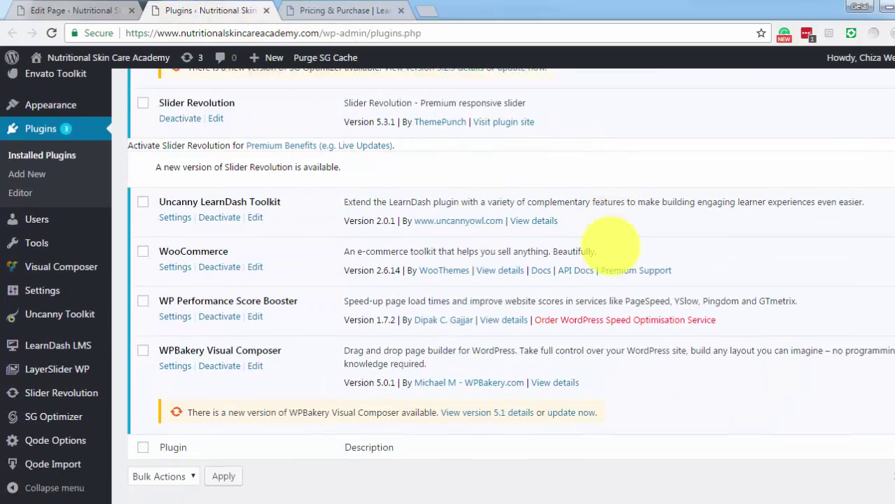
pyautogui.scroll(-1, 609, 245)
pyautogui.scroll(5, 631, 242)
pyautogui.scroll(1, 659, 239)
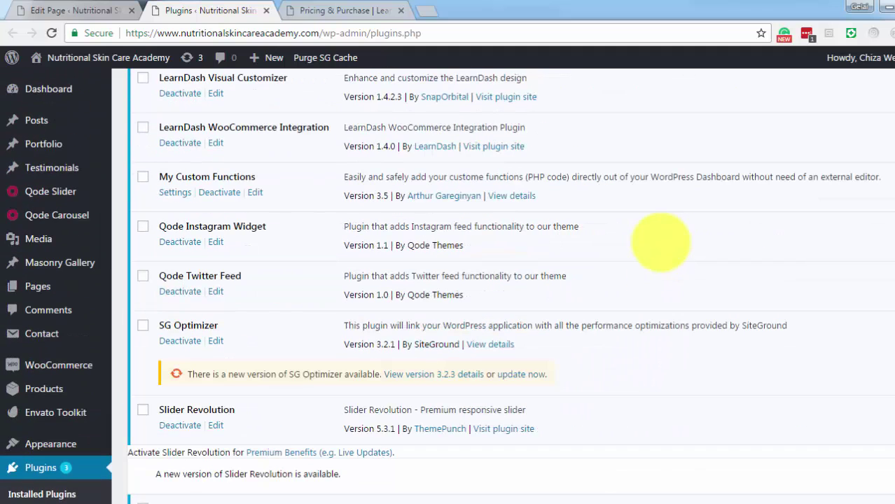
pyautogui.scroll(1, 661, 242)
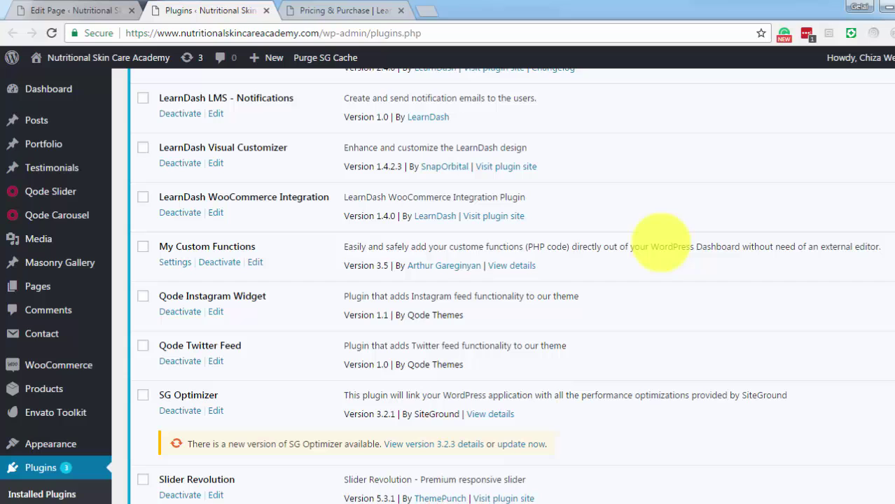
pyautogui.click(342, 9)
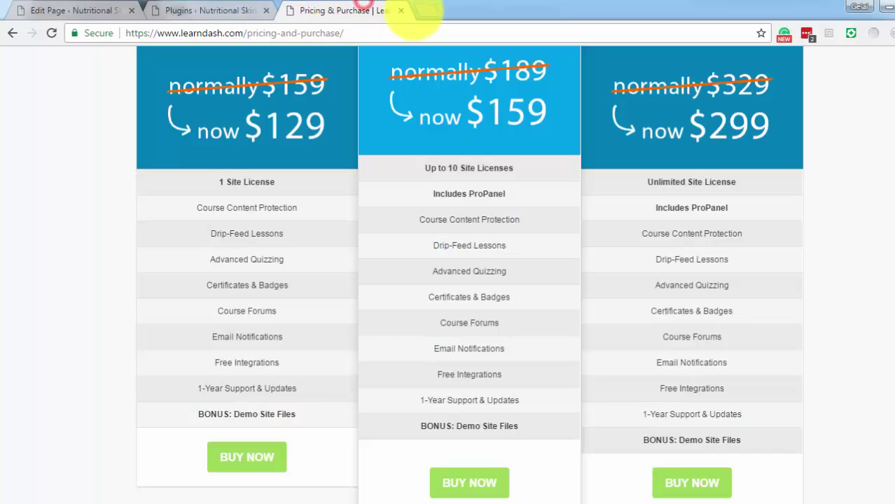
# Step: Visit listeningva.com in a new tab, review its Generate Quote form, then return to WordPress
pyautogui.click(429, 9)
pyautogui.write('listeningva.com')
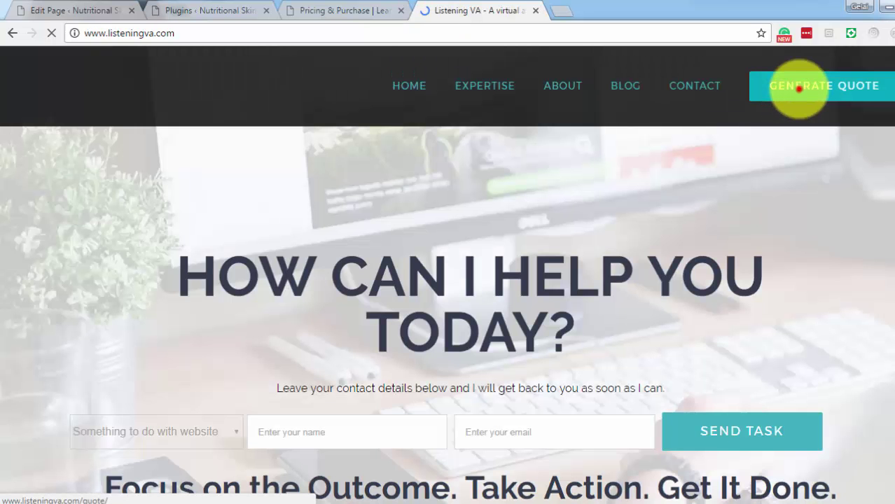
pyautogui.click(798, 88)
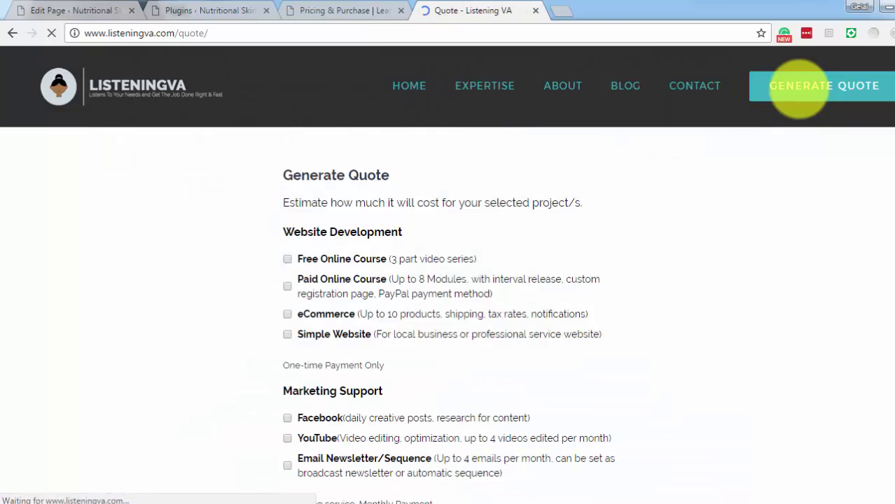
pyautogui.scroll(-2, 306, 280)
pyautogui.scroll(-2, 609, 289)
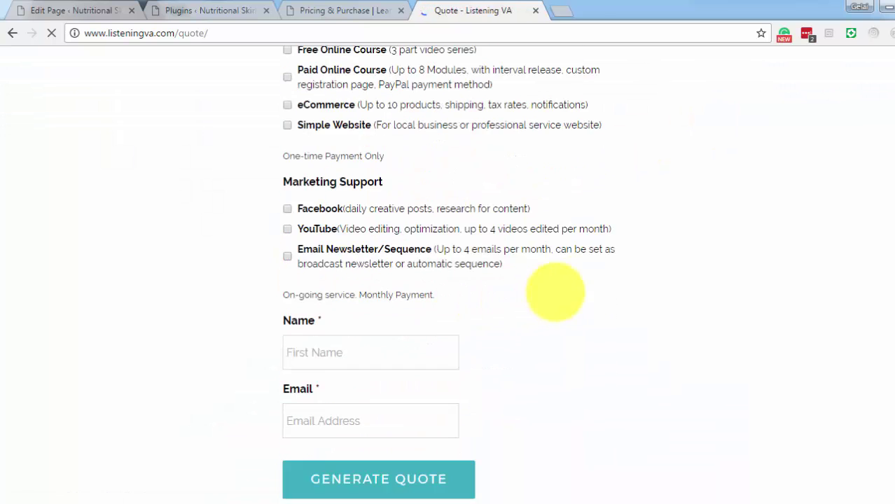
pyautogui.scroll(2, 609, 274)
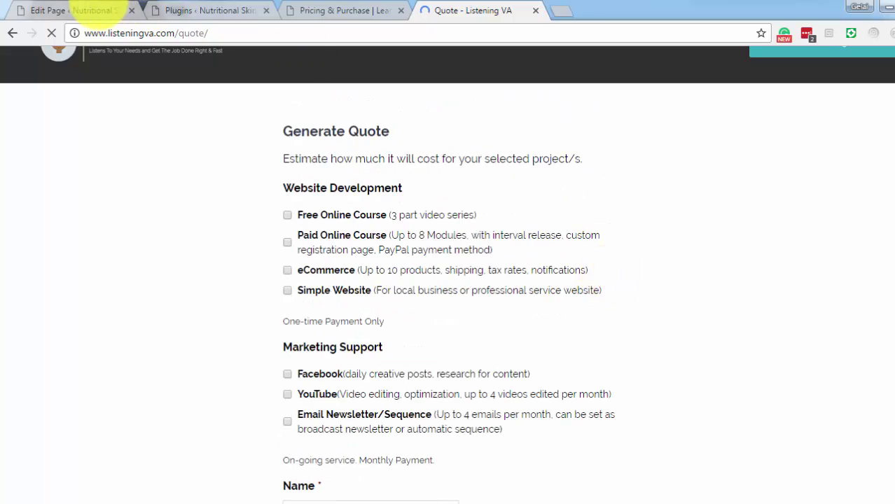
pyautogui.click(98, 9)
# Step: Scroll through the remaining installed plugins and go to the LearnDash Courses list
pyautogui.click(185, 9)
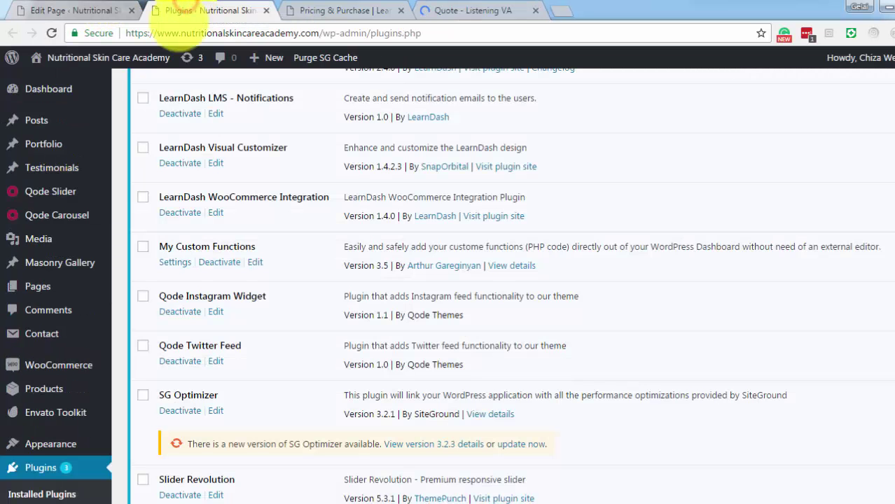
pyautogui.scroll(-1, 115, 270)
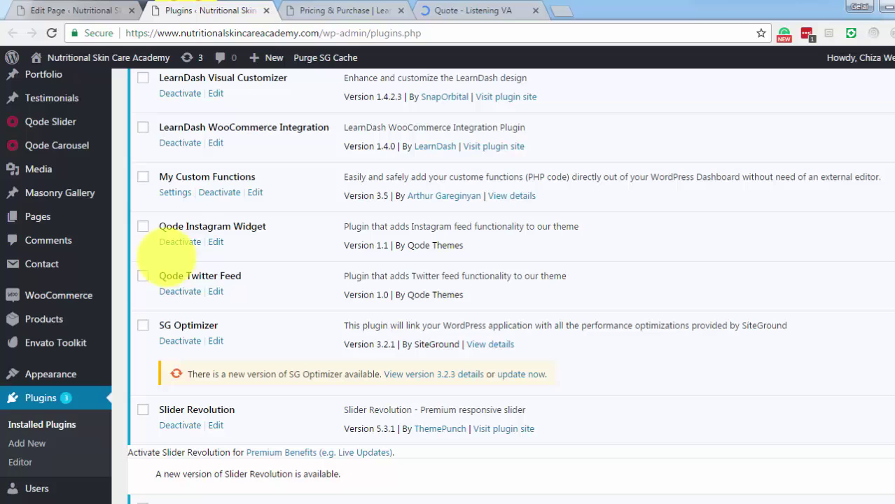
pyautogui.scroll(-2, 224, 263)
pyautogui.scroll(-1, 250, 267)
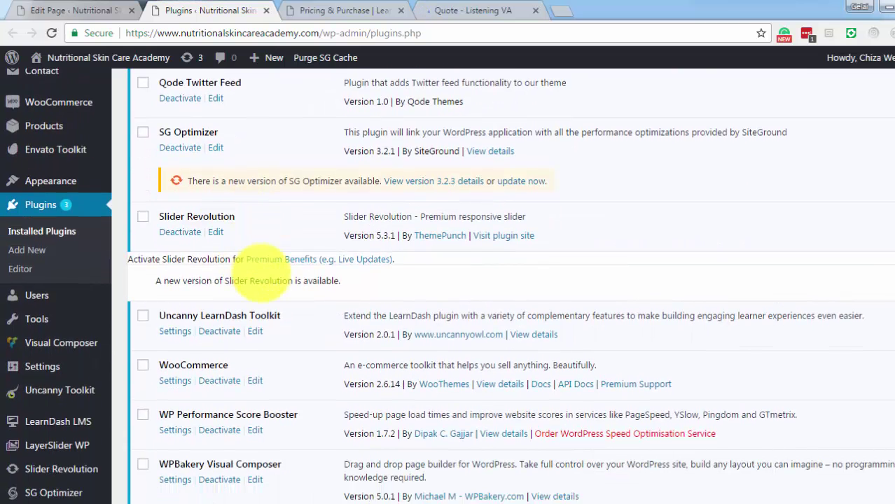
pyautogui.scroll(-2, 270, 281)
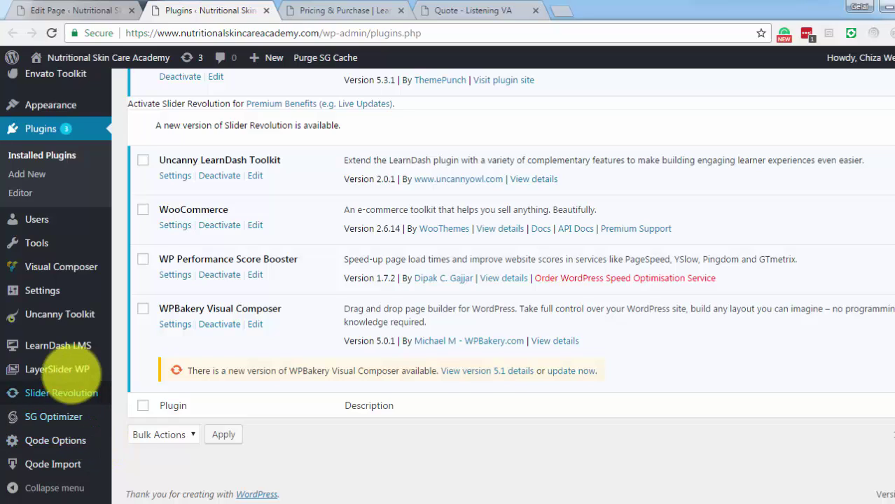
pyautogui.moveTo(58, 422)
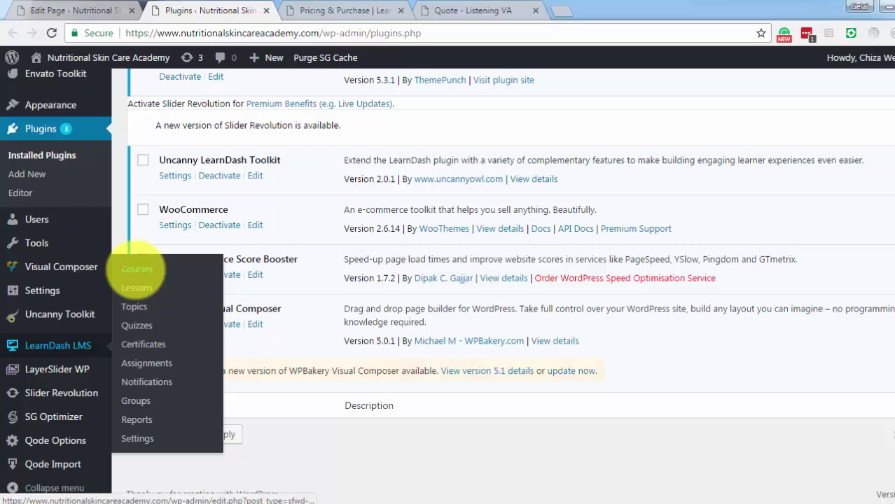
pyautogui.click(136, 270)
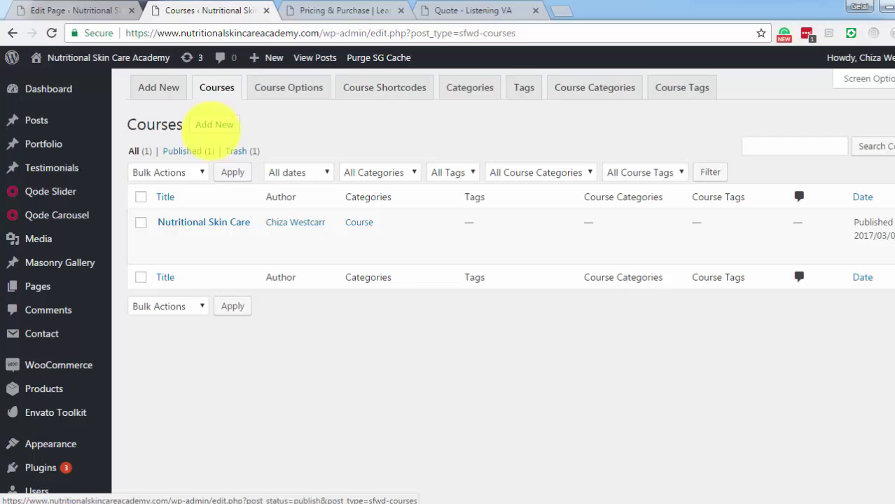
# Step: Start a new course titled 'Main Course'
pyautogui.click(212, 124)
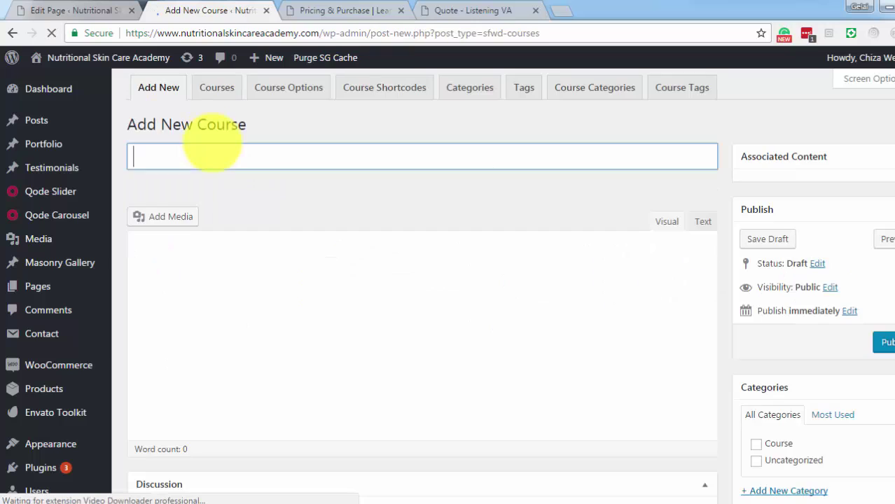
pyautogui.write('Ma')
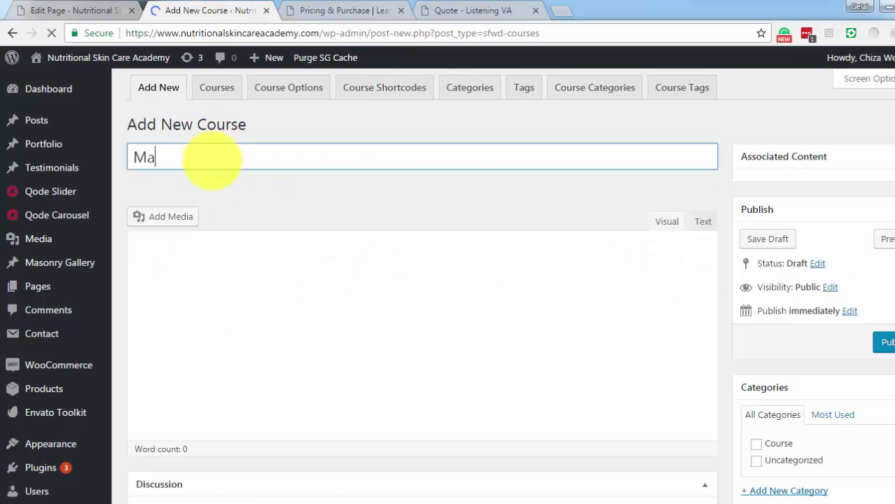
pyautogui.write('in Course')
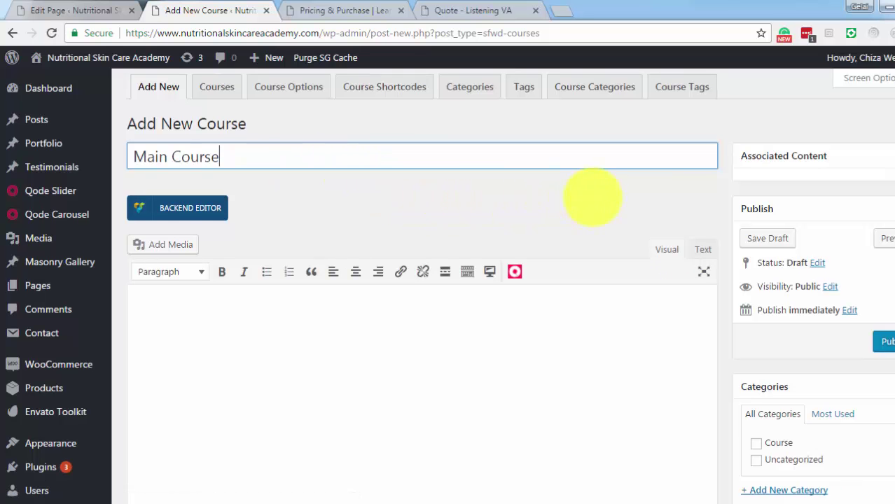
pyautogui.scroll(-3, 591, 198)
pyautogui.scroll(-2, 590, 210)
pyautogui.scroll(-1, 588, 224)
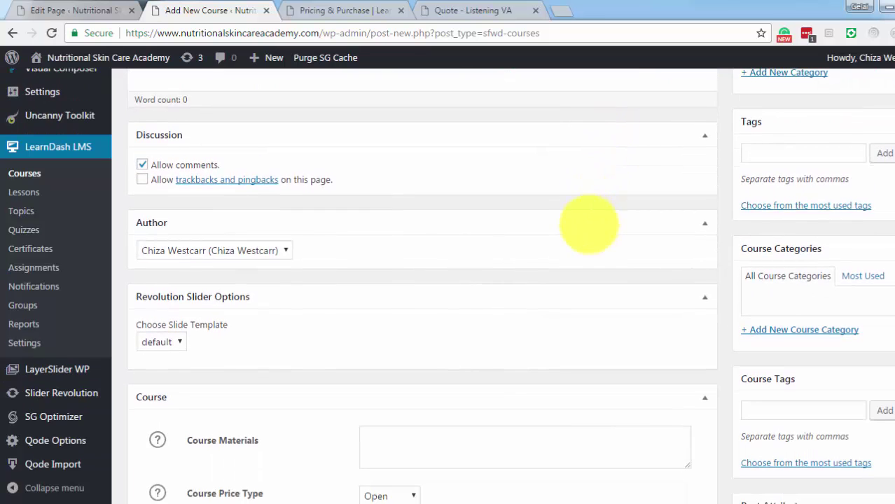
pyautogui.scroll(-3, 592, 225)
pyautogui.scroll(-1, 575, 217)
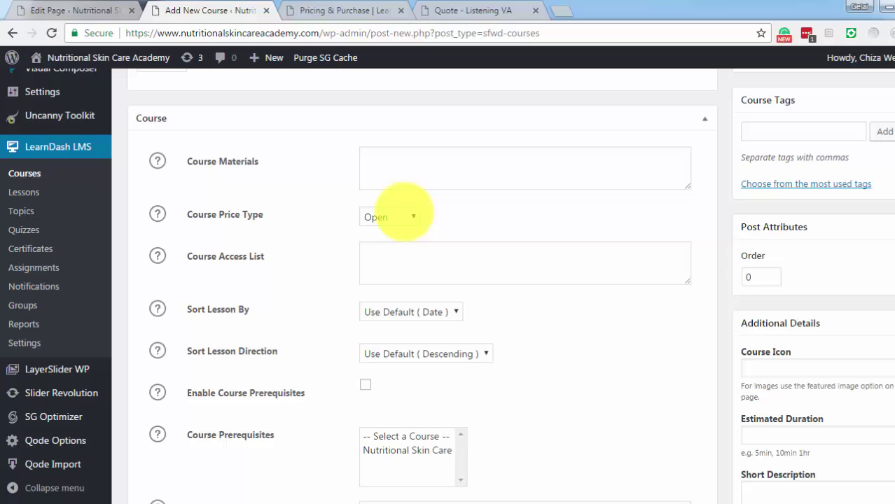
# Step: Set the Course Price Type to Buy Now with a Course Price of 0.01
pyautogui.click(403, 216)
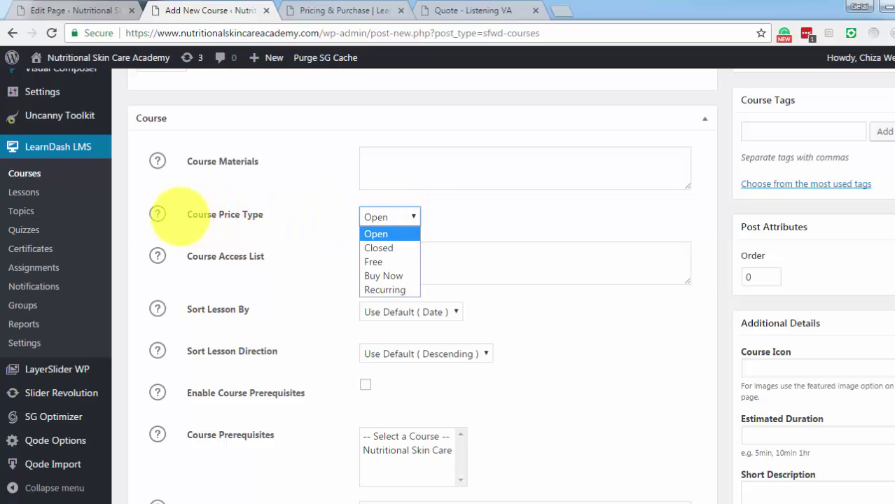
pyautogui.moveTo(180, 215); pyautogui.dragTo(275, 213)
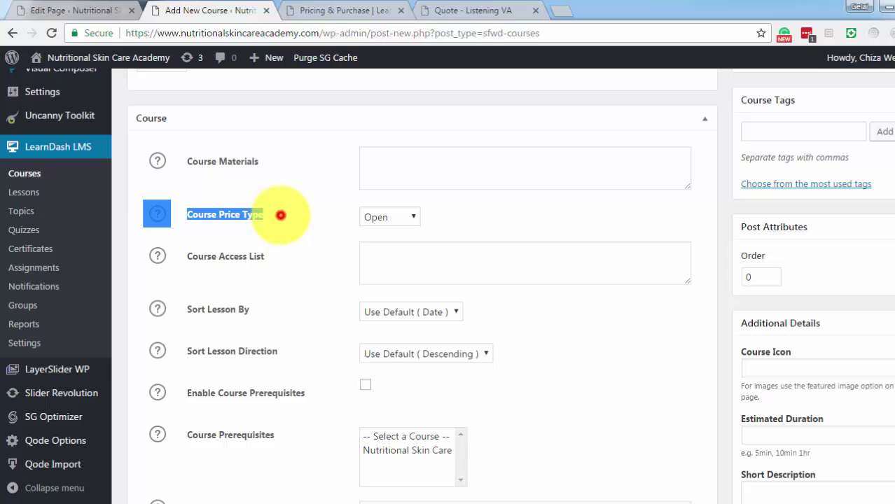
pyautogui.click(378, 216)
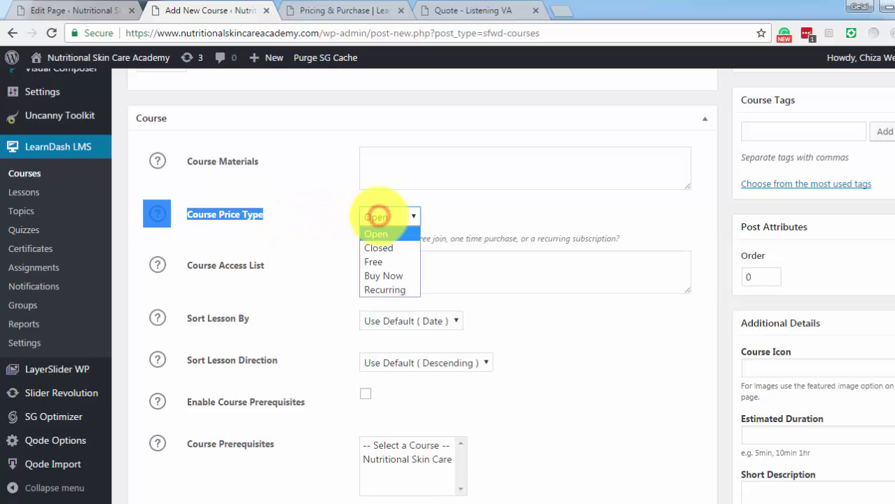
pyautogui.click(444, 203)
pyautogui.click(410, 216)
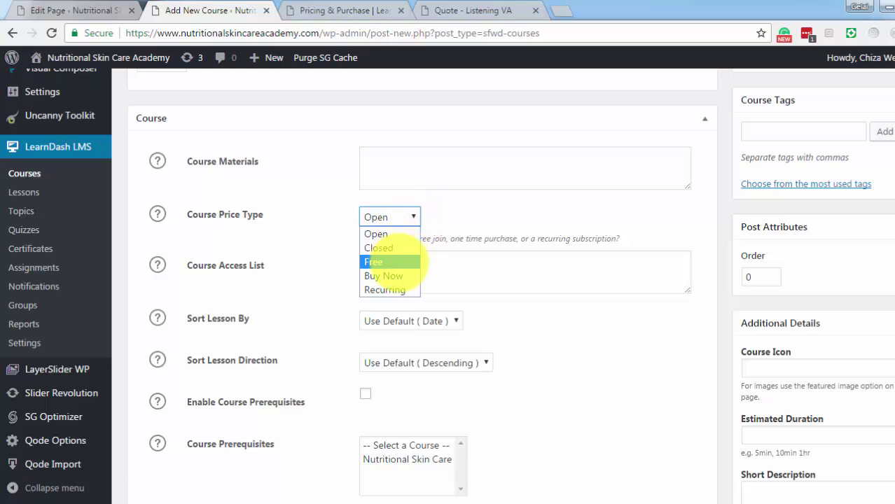
pyautogui.click(398, 274)
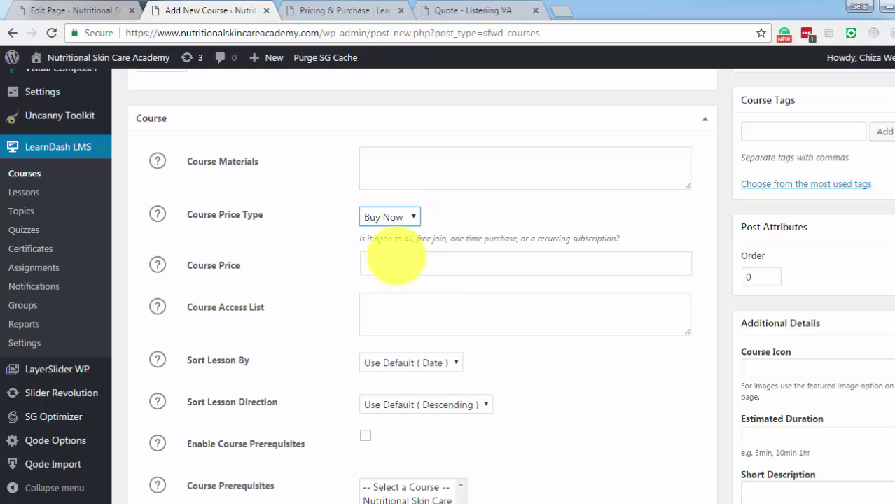
pyautogui.click(396, 260)
pyautogui.write('0.01')
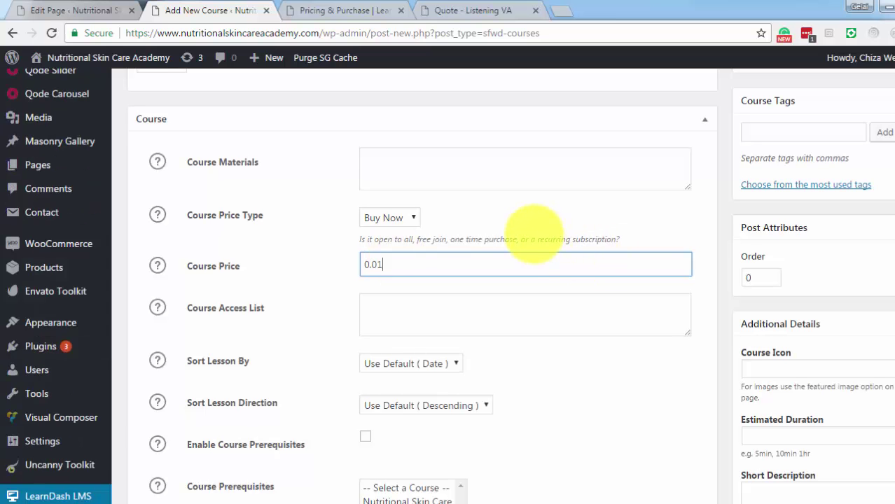
# Step: Publish the Main Course
pyautogui.scroll(2, 536, 235)
pyautogui.scroll(5, 700, 266)
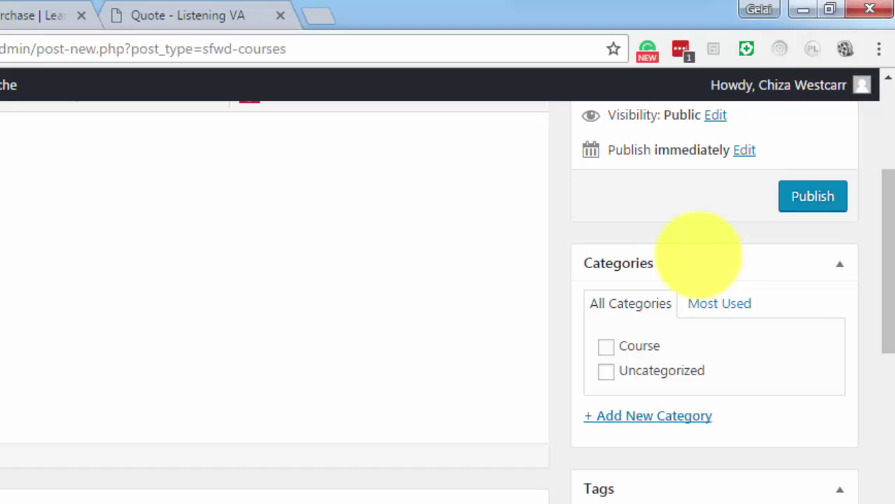
pyautogui.click(811, 197)
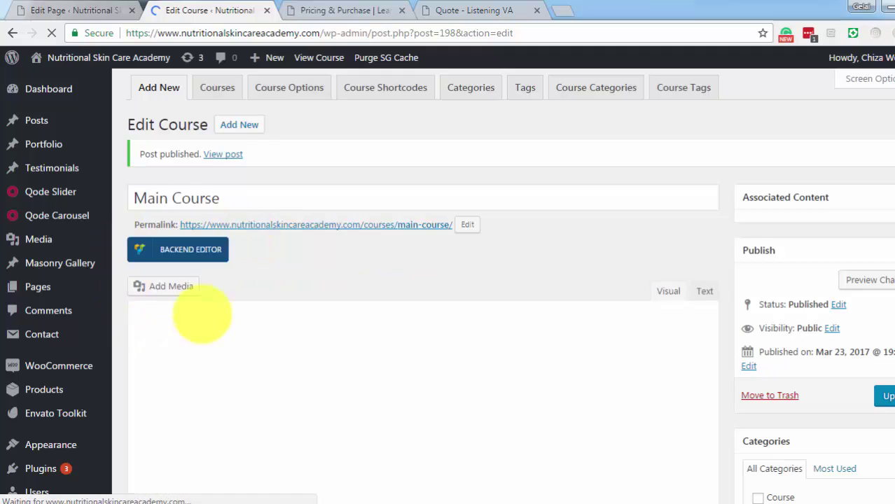
pyautogui.scroll(-5, 59, 369)
pyautogui.scroll(-3, 70, 392)
pyautogui.scroll(-5, 35, 372)
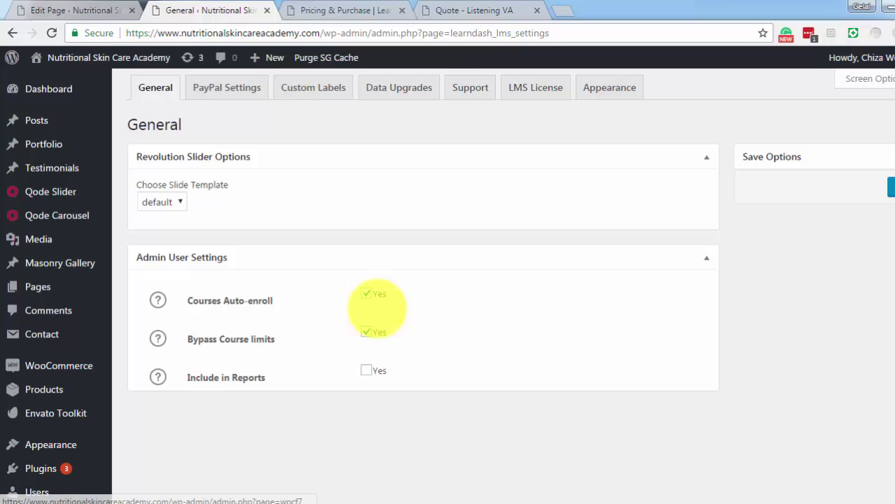
# Step: Go to LearnDash PayPal Settings, then switch to the Order Confirmation page editor
pyautogui.click(234, 86)
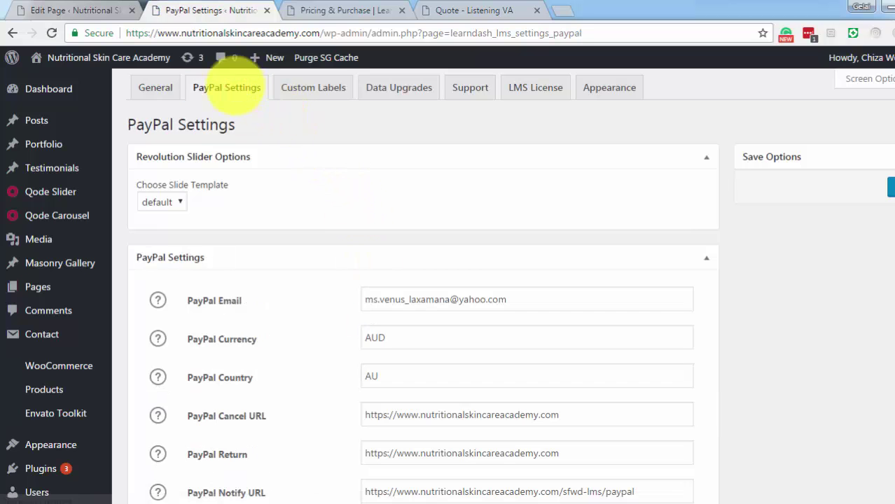
pyautogui.click(402, 300)
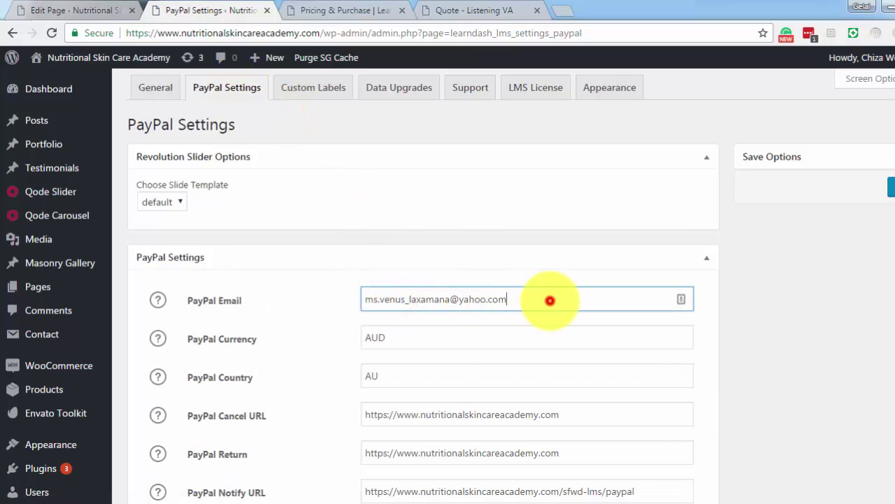
pyautogui.scroll(-1, 547, 312)
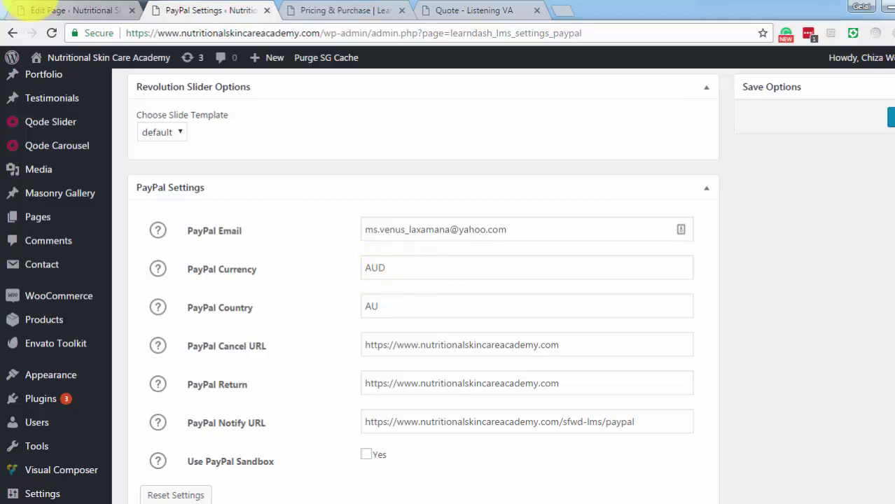
pyautogui.click(42, 9)
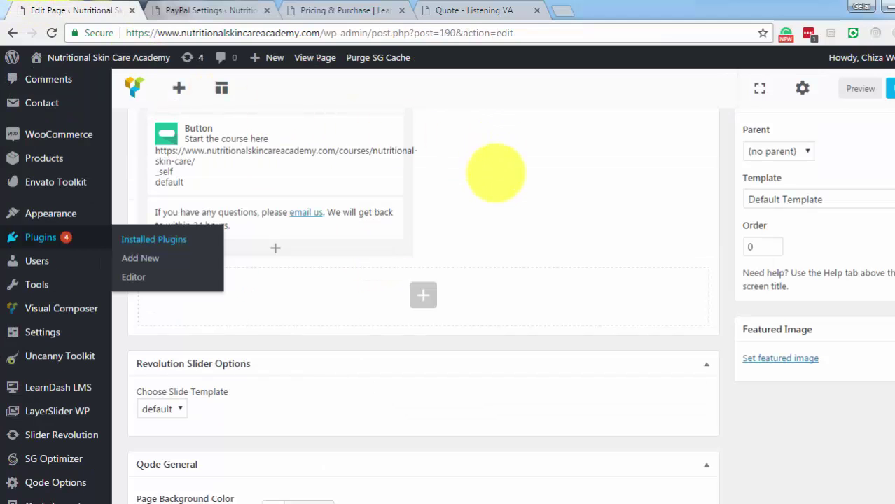
pyautogui.scroll(1, 502, 187)
pyautogui.scroll(5, 502, 187)
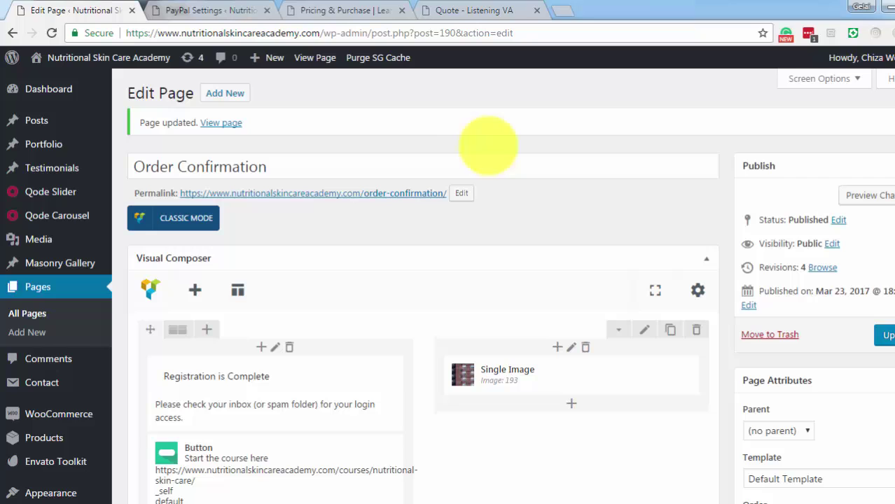
pyautogui.click(470, 131)
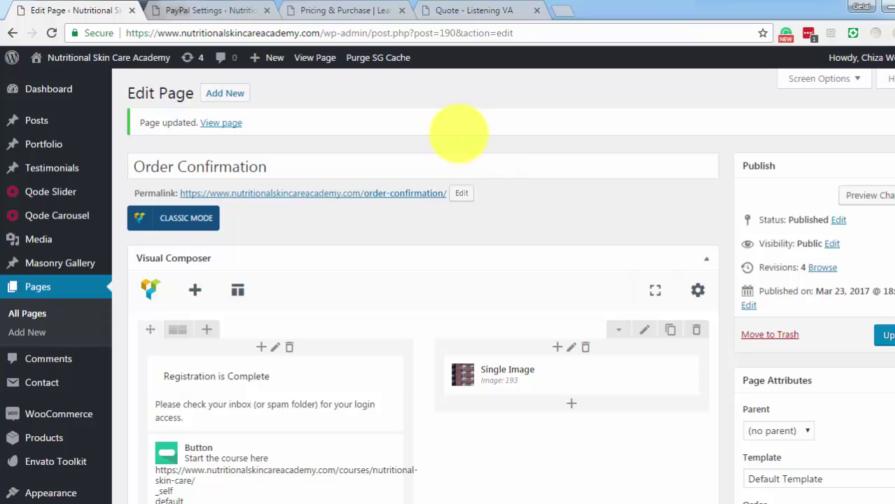
# Step: Open the Order Confirmation page in a new tab and copy its URL
pyautogui.rightClick(318, 199)
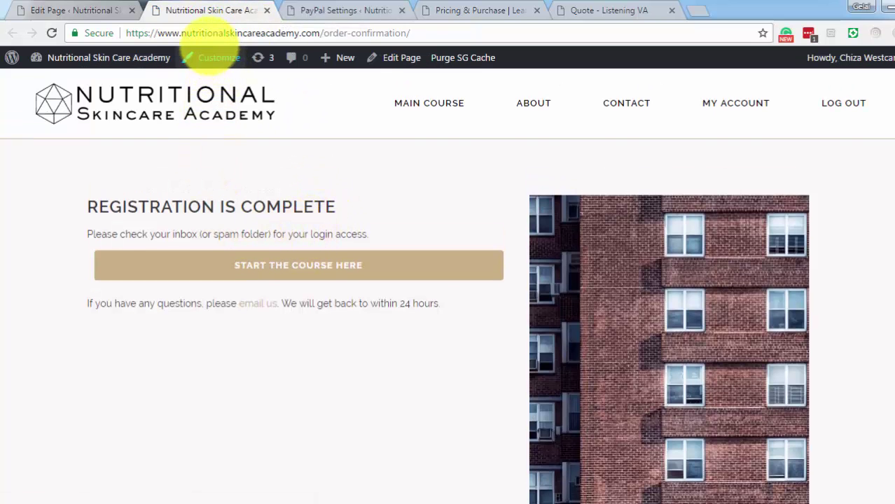
pyautogui.click(207, 35)
pyautogui.rightClick(207, 35)
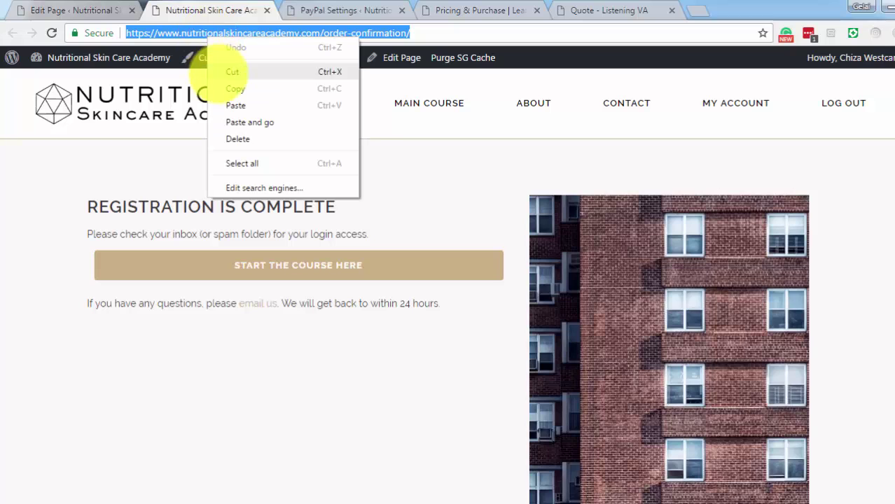
pyautogui.click(220, 87)
# Step: Paste that URL as the PayPal Return address, save, and go to Courses
pyautogui.click(329, 10)
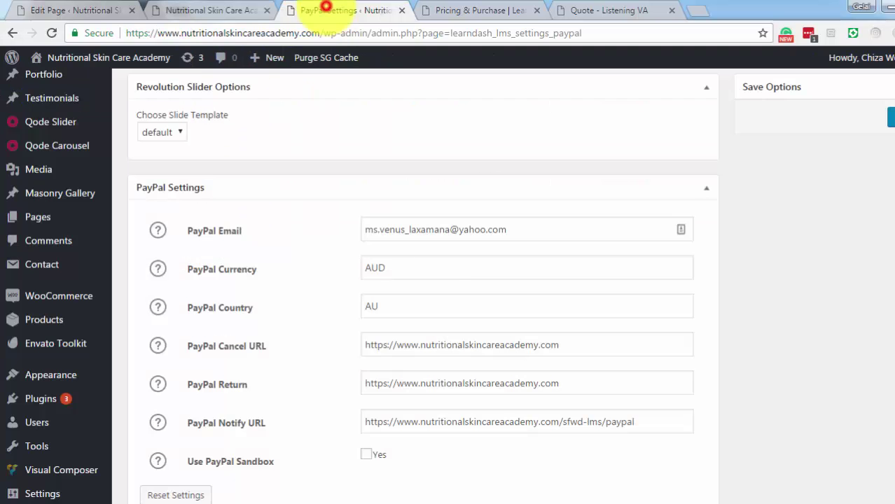
pyautogui.tripleClick(446, 308)
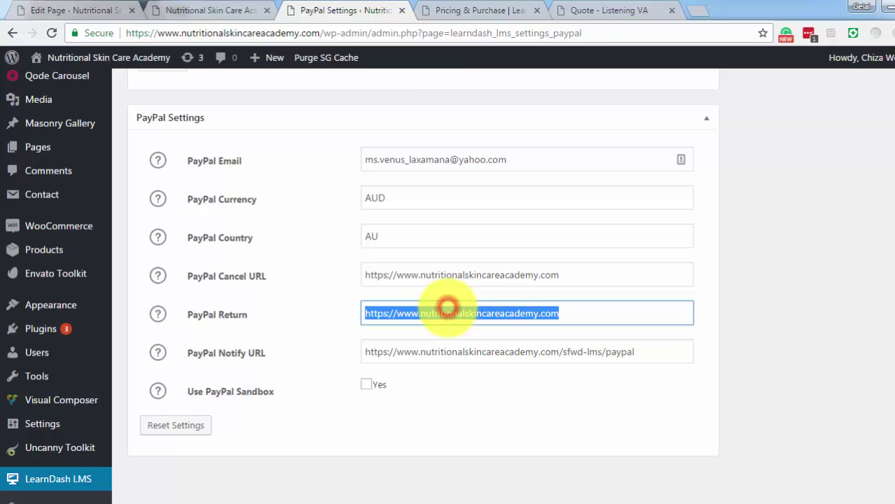
pyautogui.rightClick(447, 308)
pyautogui.click(494, 138)
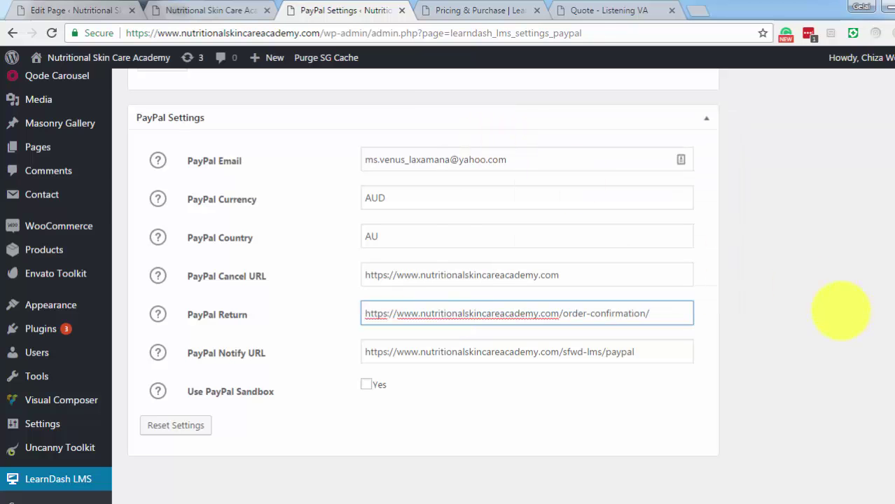
pyautogui.click(825, 309)
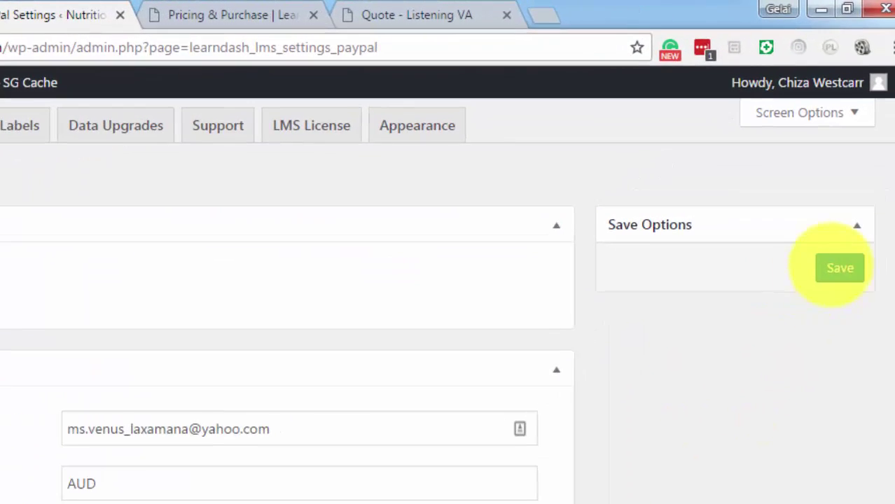
pyautogui.click(883, 213)
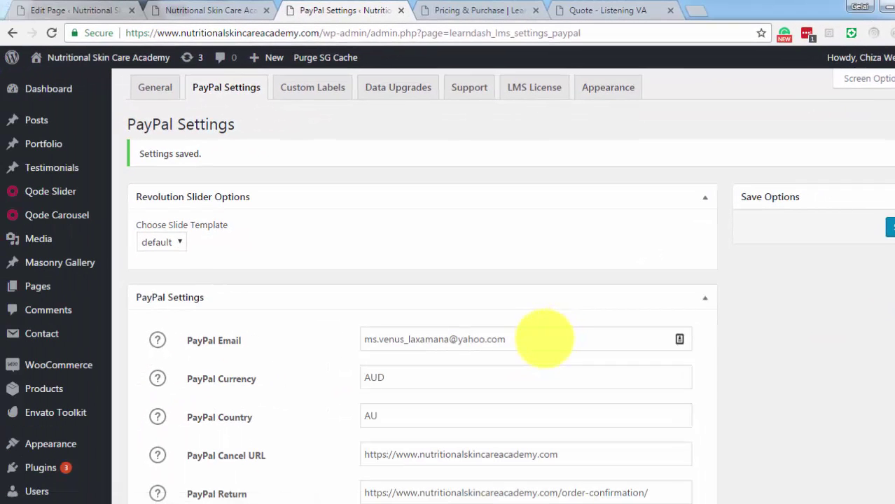
pyautogui.scroll(-3, 280, 374)
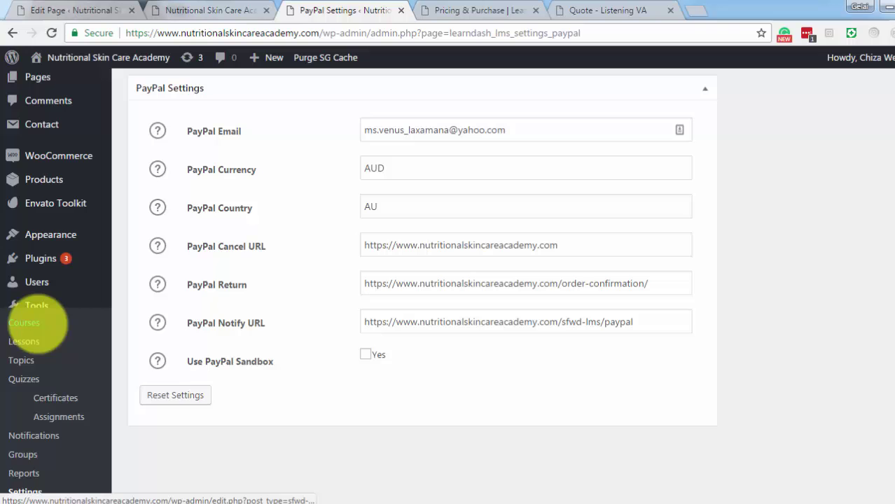
pyautogui.click(36, 324)
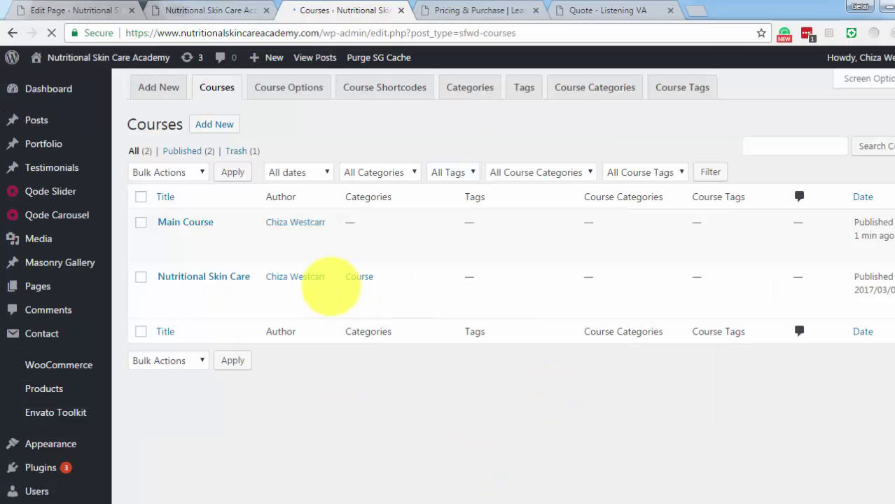
# Step: Copy the Main Course page address and load it in the other browser
pyautogui.rightClick(202, 250)
pyautogui.click(227, 329)
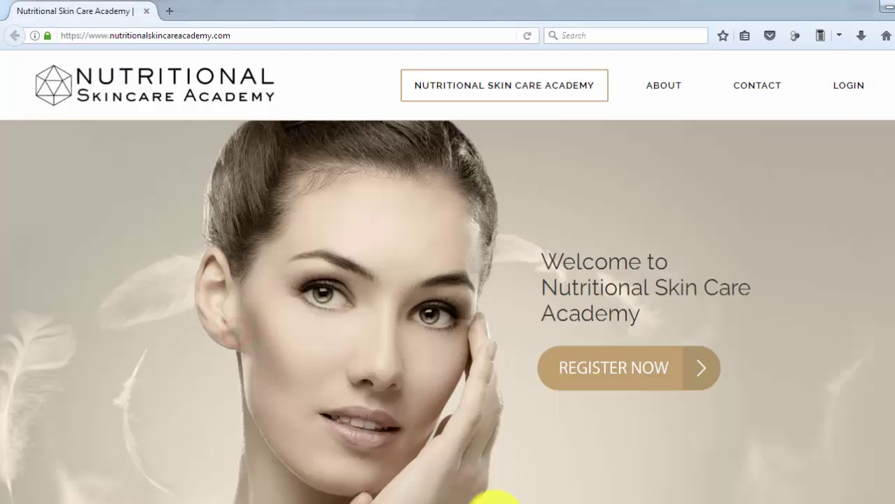
pyautogui.click(196, 35)
pyautogui.rightClick(196, 35)
pyautogui.click(216, 110)
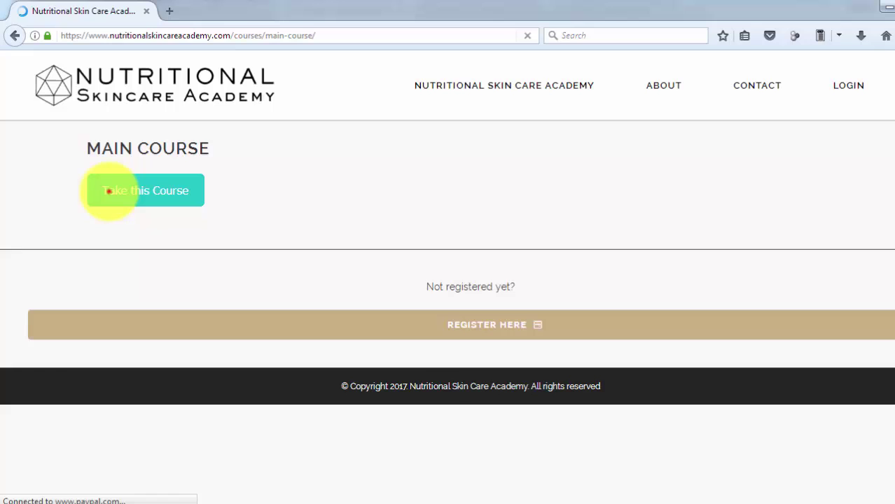
# Step: Buy the Main Course via PayPal for $0.01 AUD and return to the academy site
pyautogui.click(109, 190)
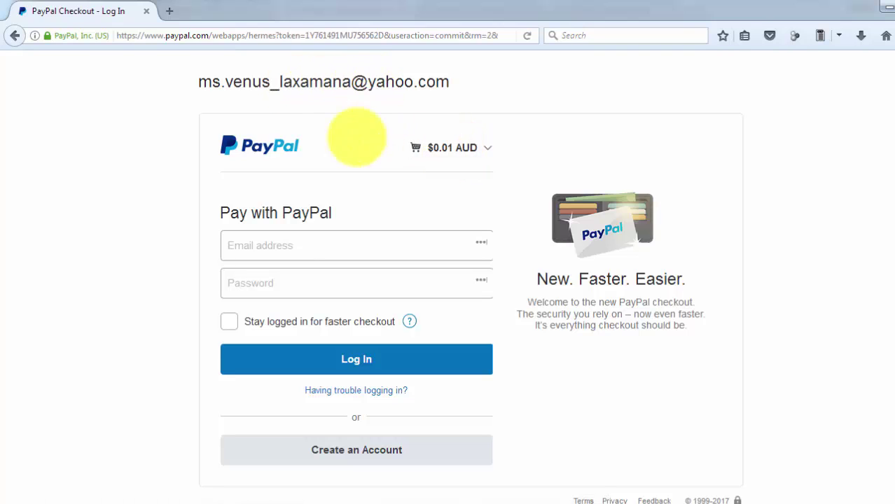
pyautogui.click(285, 244)
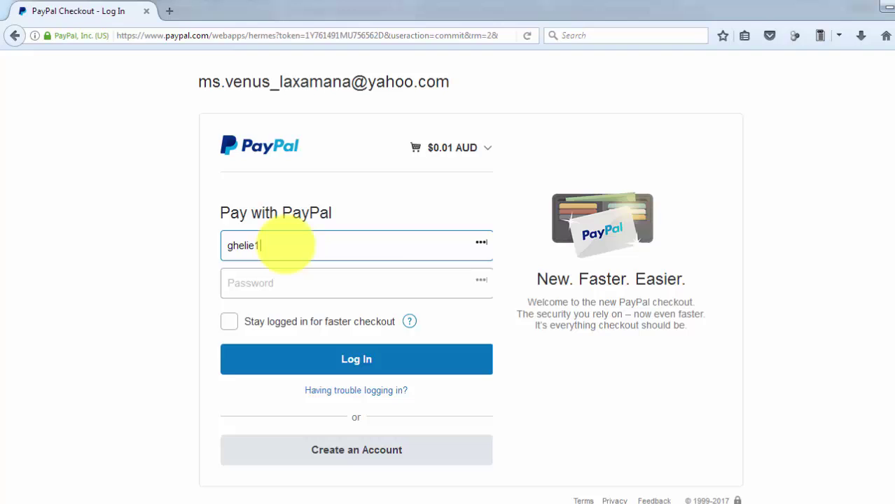
pyautogui.press('Tab')
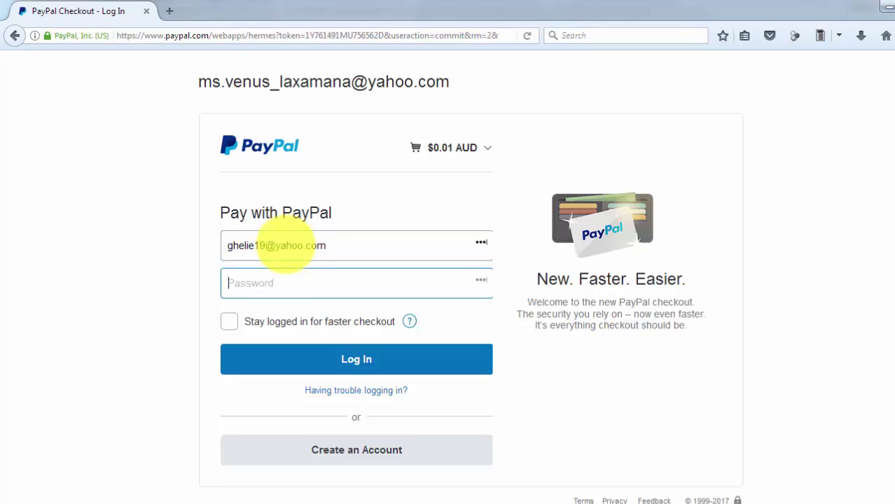
pyautogui.click(316, 357)
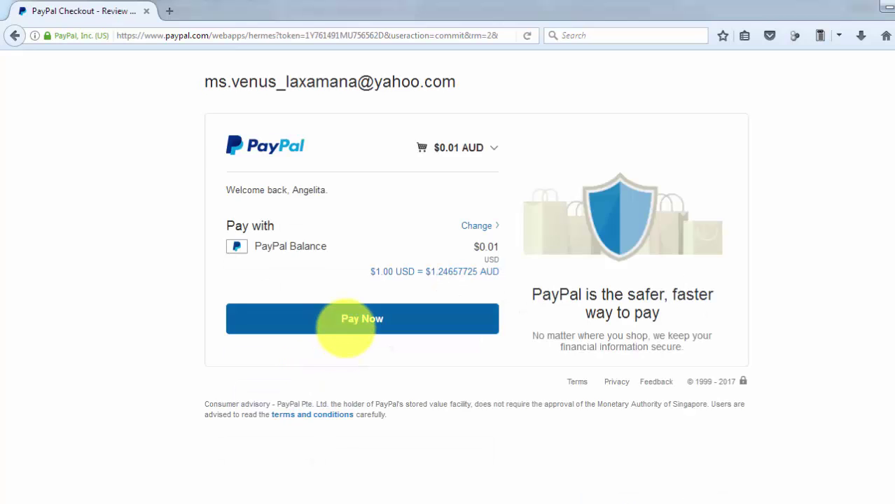
pyautogui.click(408, 320)
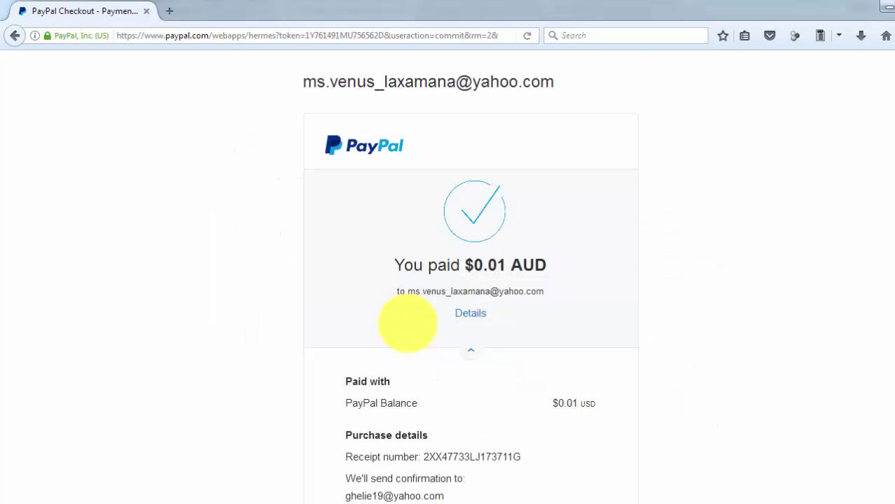
pyautogui.scroll(-3, 357, 315)
pyautogui.click(523, 382)
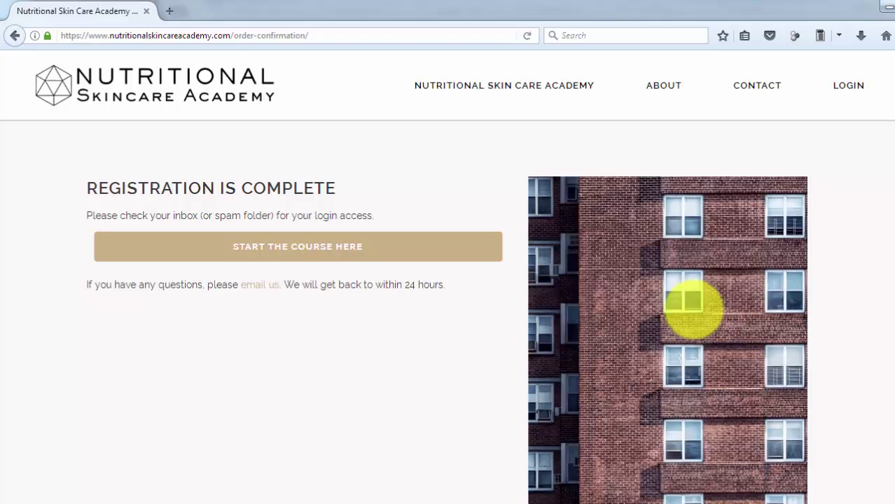
# Step: Open the academy's username-and-password email and its wp-login link in a new tab
pyautogui.click(855, 84)
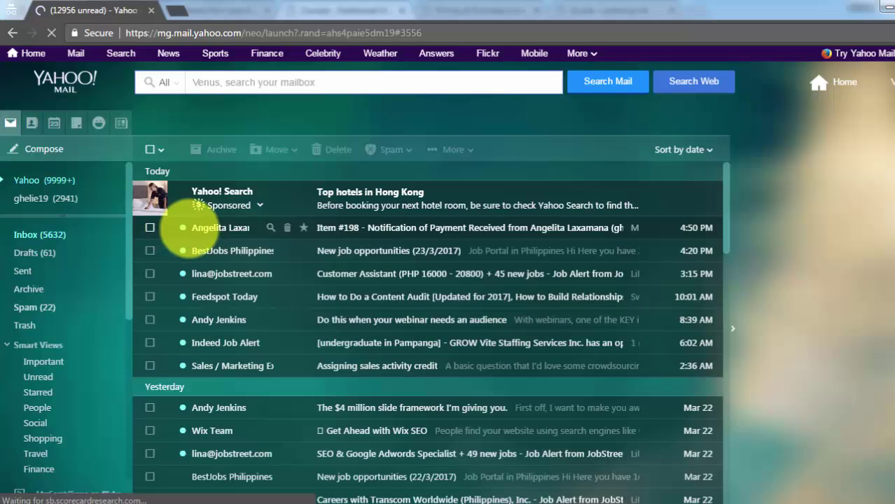
pyautogui.click(369, 230)
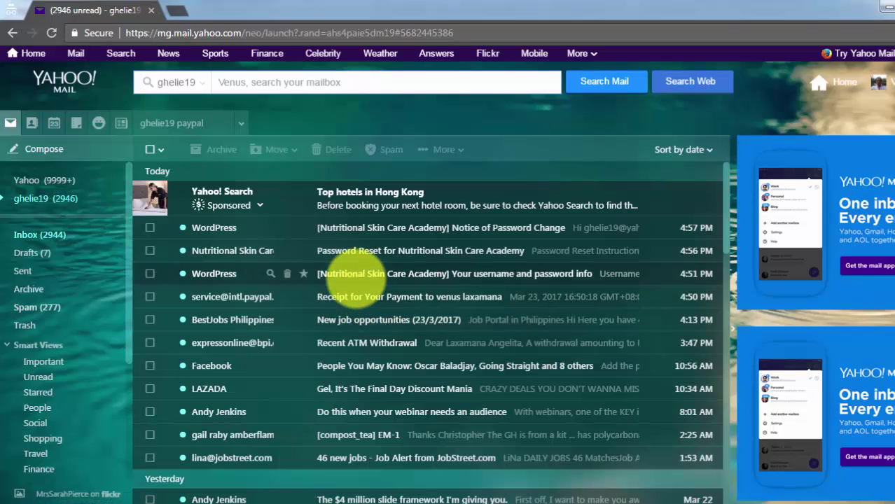
pyautogui.click(372, 274)
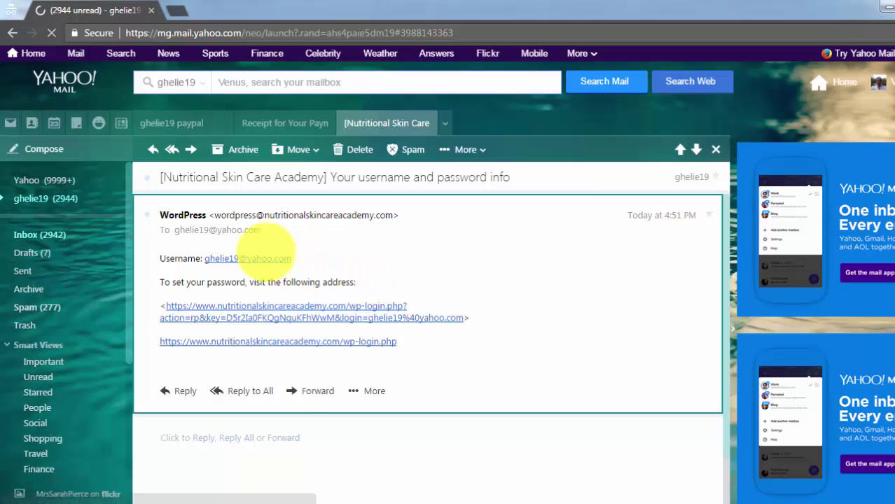
pyautogui.click(217, 230)
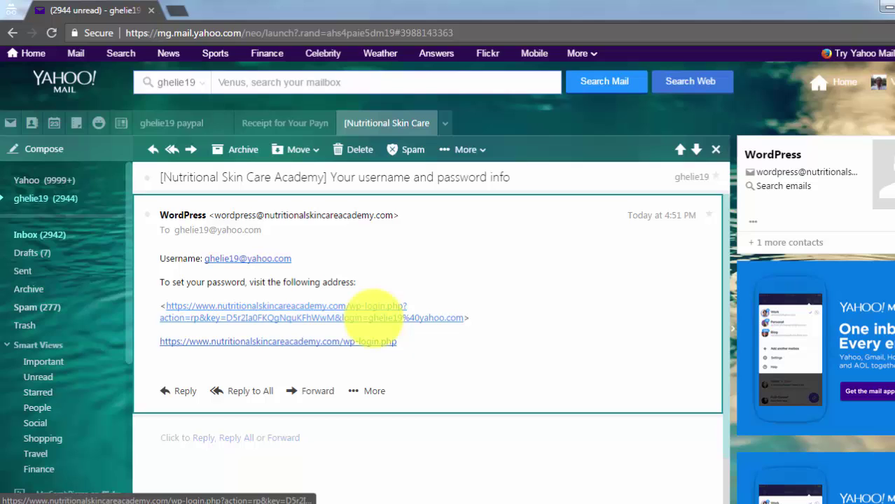
pyautogui.click(376, 310)
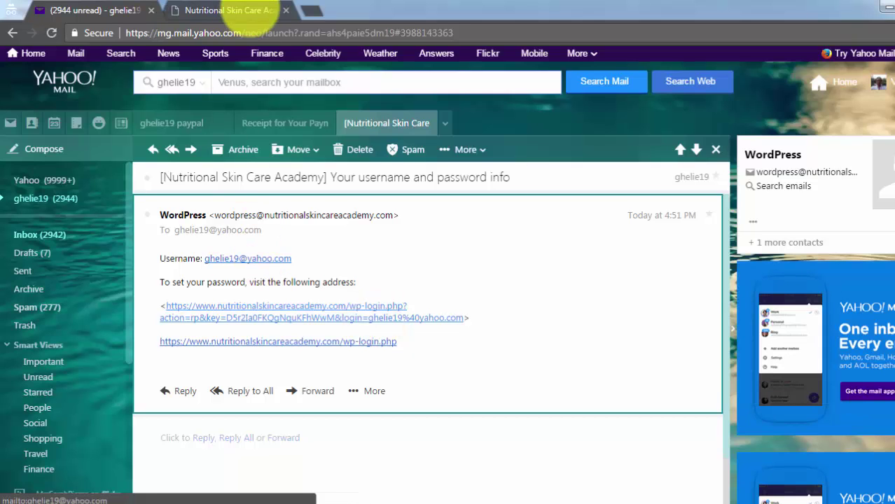
pyautogui.click(250, 8)
pyautogui.click(136, 10)
pyautogui.click(257, 9)
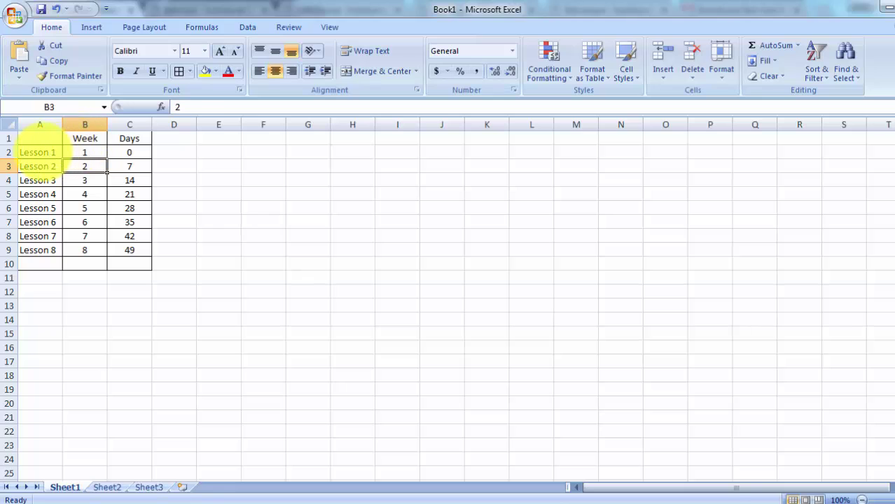
# Step: Review the week numbers for Lessons 1, 2, 3 and 8 in the schedule sheet
pyautogui.moveTo(42, 152); pyautogui.dragTo(85, 155)
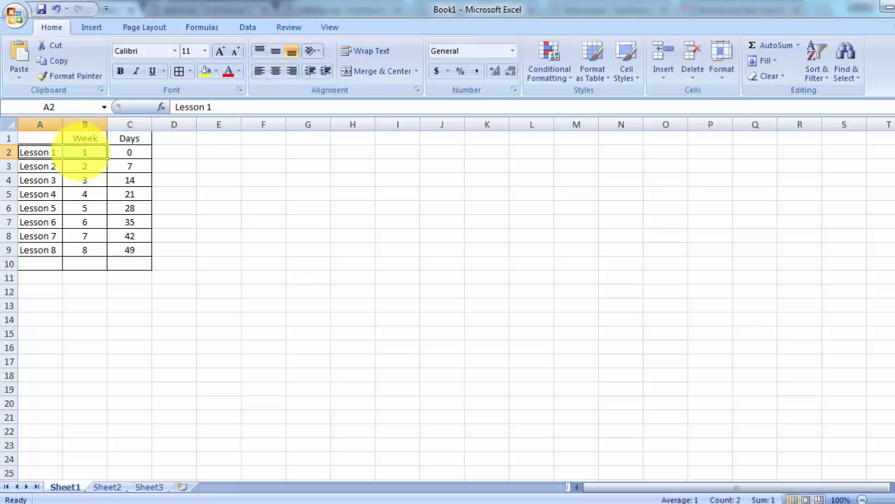
pyautogui.click(80, 166)
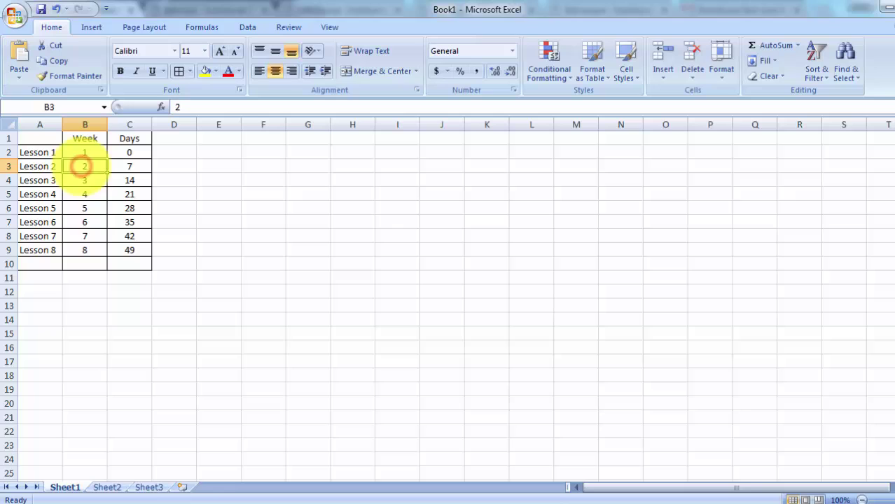
pyautogui.click(82, 179)
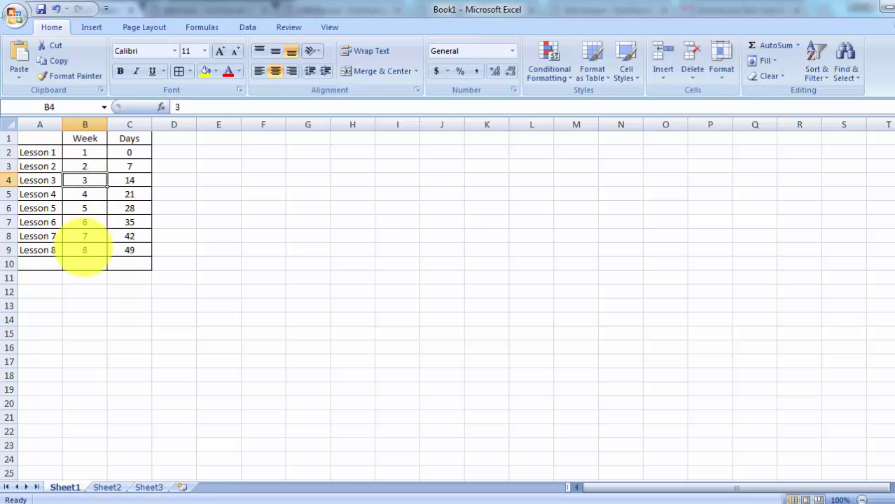
pyautogui.click(84, 249)
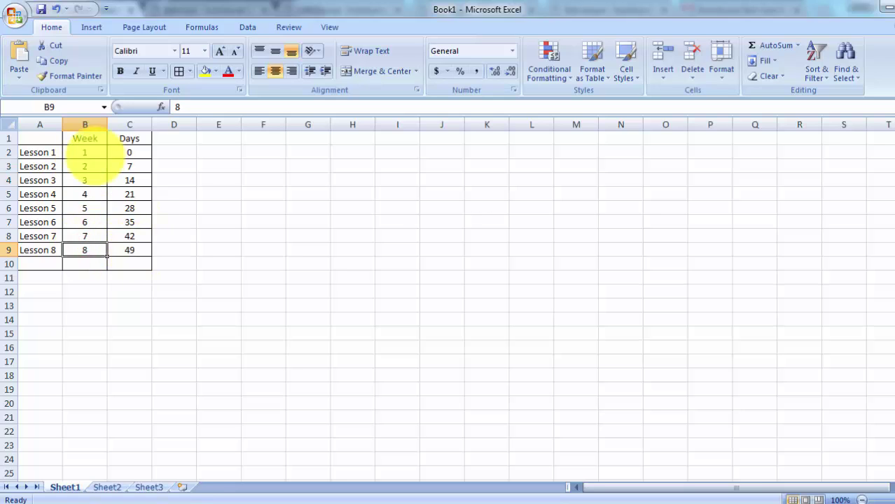
# Step: Check the Days delays, such as 14 for Lesson 3 and 42 for Lesson 7, then return to Lesson 1
pyautogui.click(124, 143)
pyautogui.click(135, 164)
pyautogui.click(144, 180)
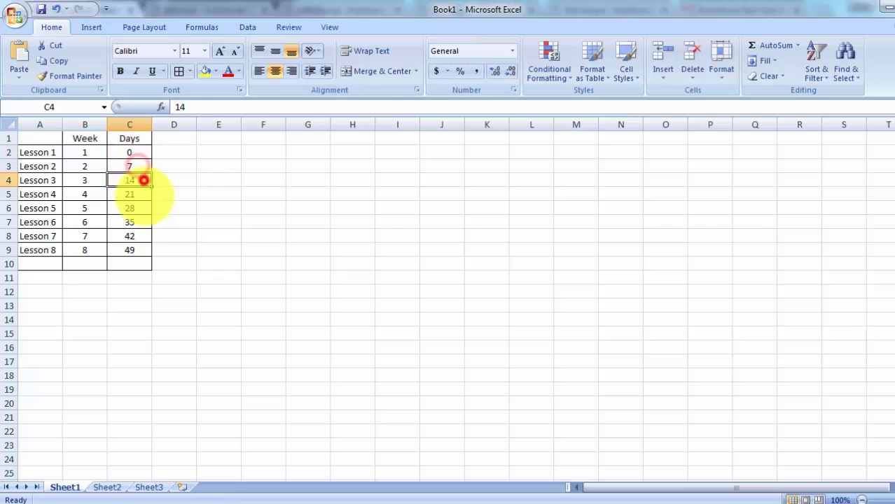
pyautogui.click(144, 208)
pyautogui.click(140, 238)
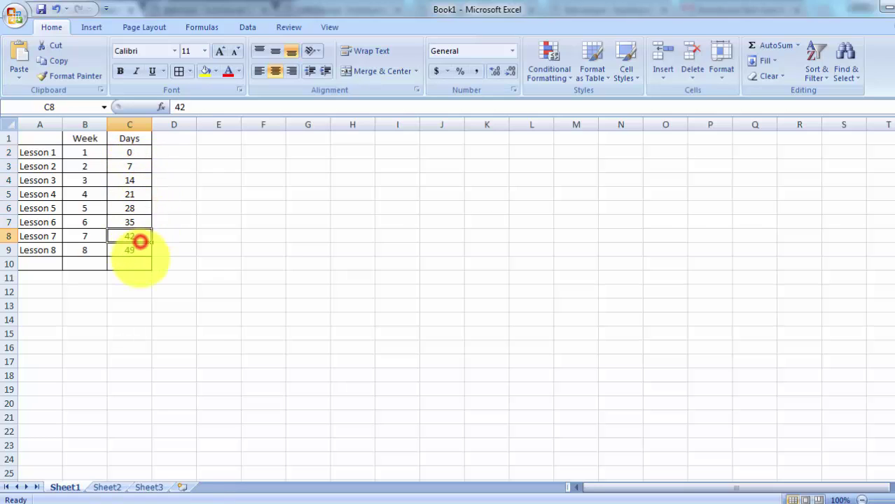
pyautogui.click(140, 263)
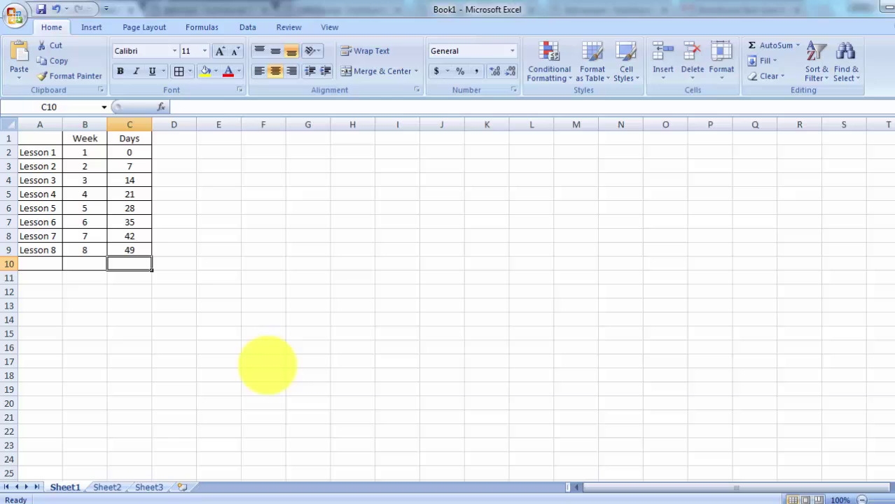
pyautogui.click(129, 180)
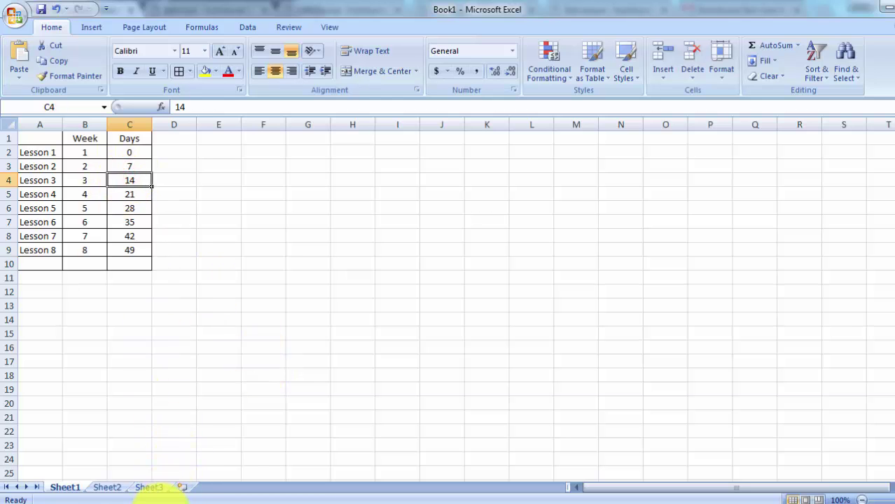
pyautogui.click(110, 444)
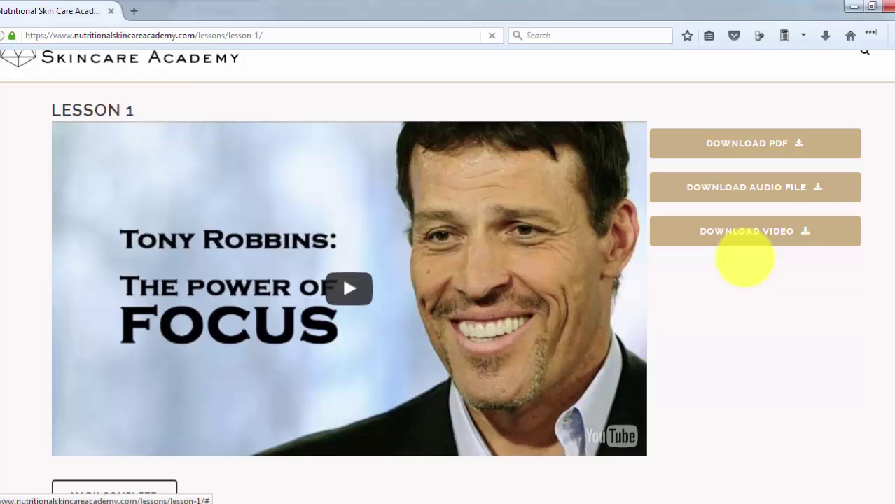
pyautogui.scroll(-2, 744, 259)
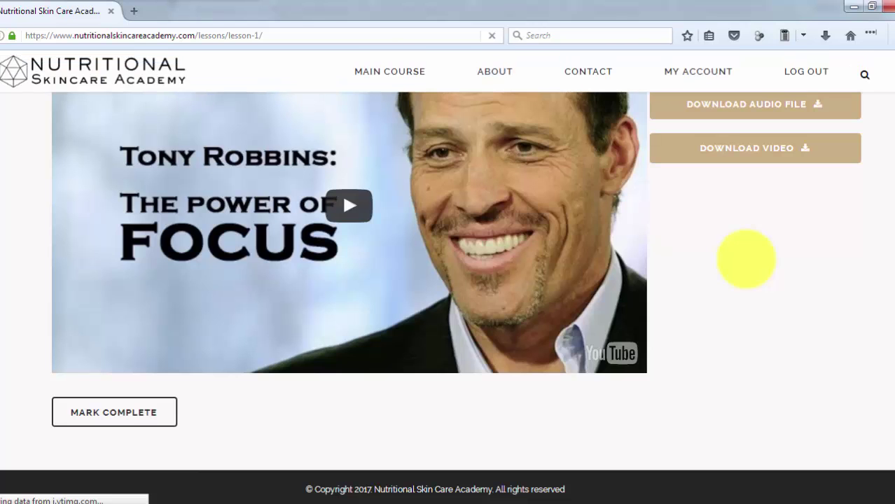
pyautogui.scroll(-1, 744, 259)
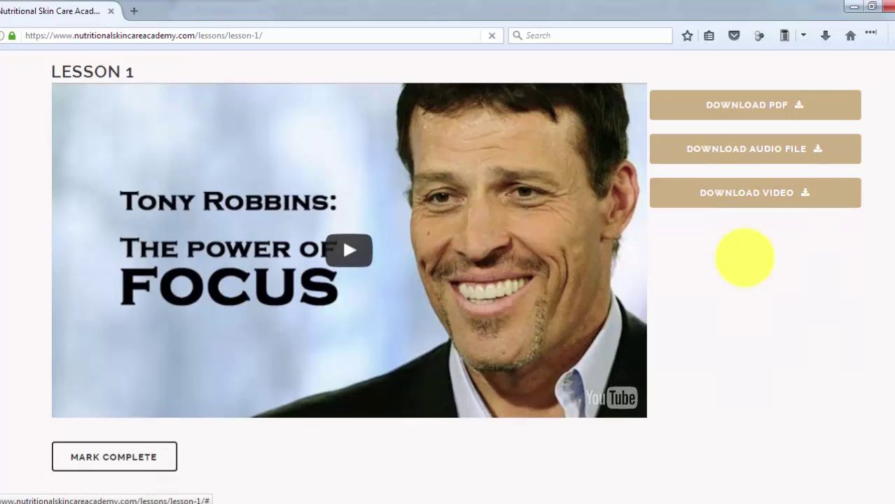
pyautogui.scroll(-1, 746, 259)
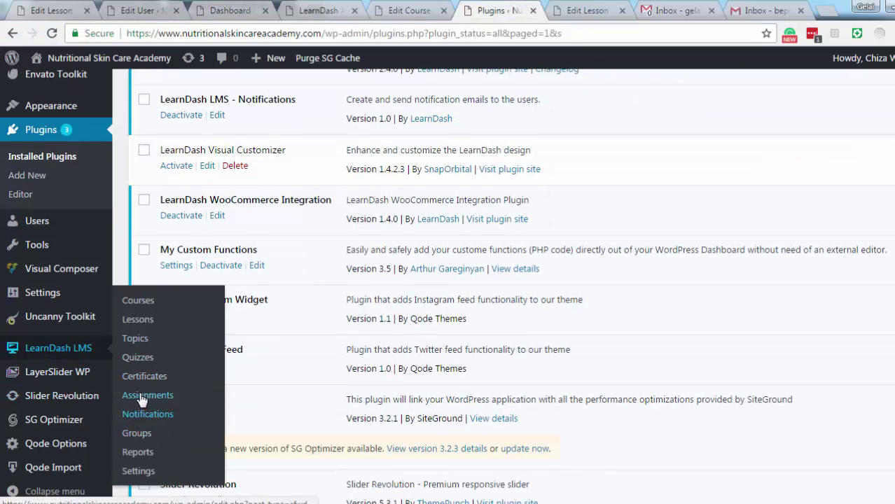
# Step: Browse from the LearnDash Quizzes list to the Certificates list in the admin area
pyautogui.click(141, 359)
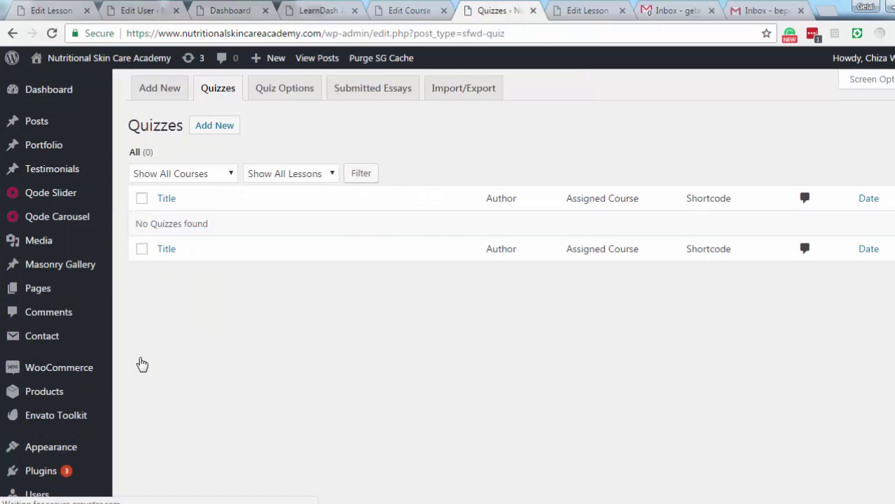
pyautogui.scroll(-2, 141, 362)
pyautogui.scroll(-4, 141, 361)
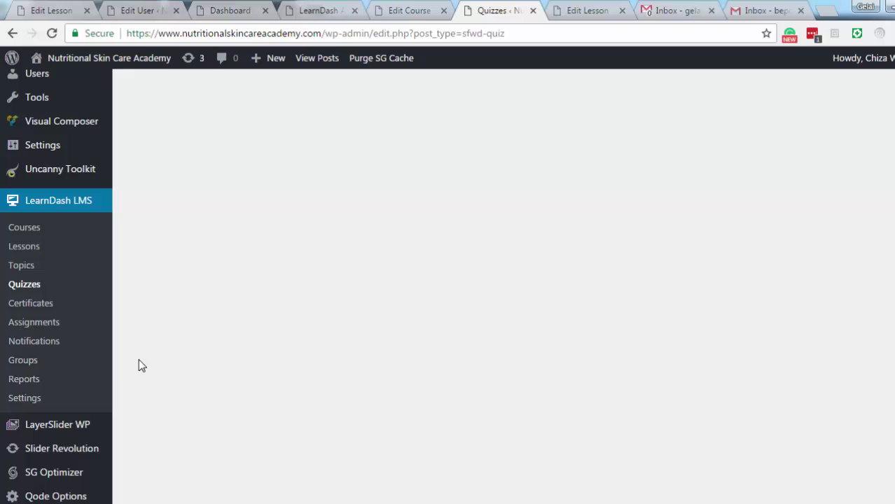
pyautogui.click(48, 310)
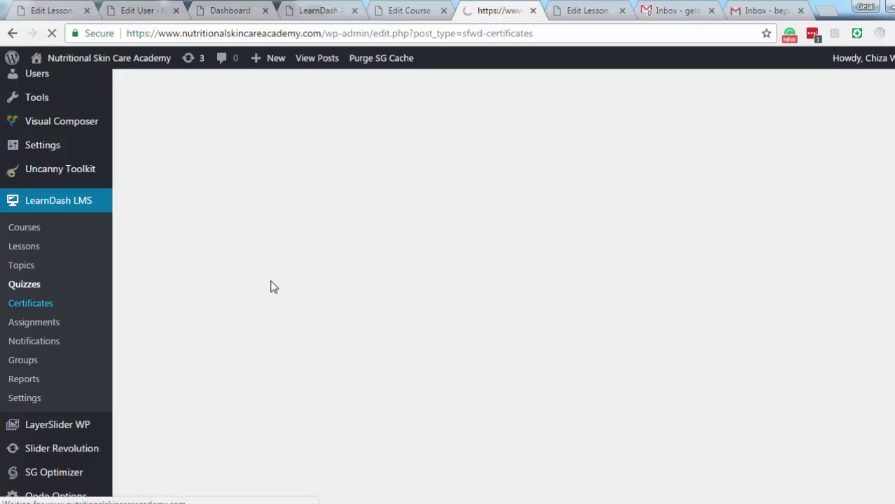
pyautogui.scroll(-2, 274, 287)
pyautogui.scroll(-1, 273, 288)
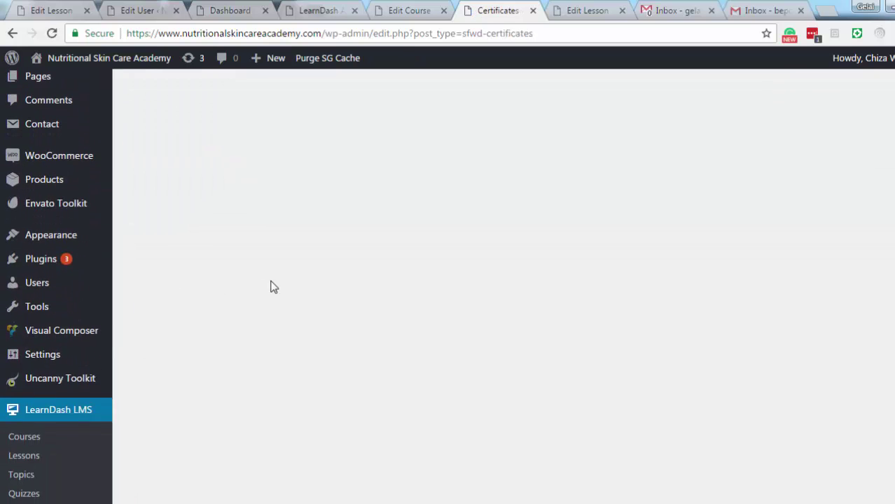
pyautogui.scroll(-2, 274, 287)
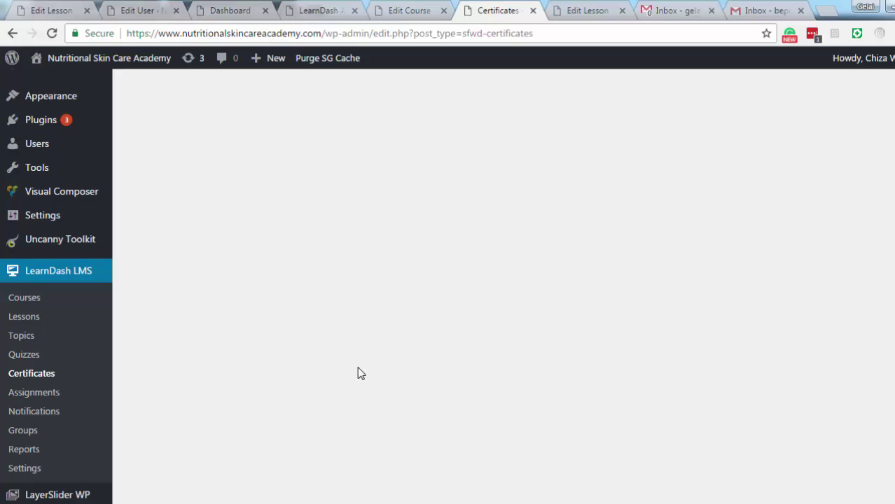
pyautogui.scroll(-2, 350, 373)
pyautogui.scroll(-4, 337, 373)
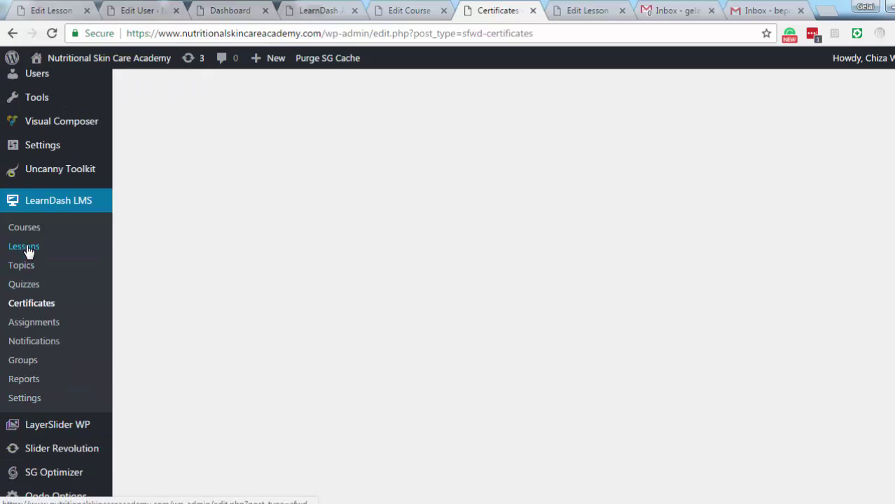
# Step: Start a new LearnDash lesson titled 'Lesson 1'
pyautogui.click(28, 401)
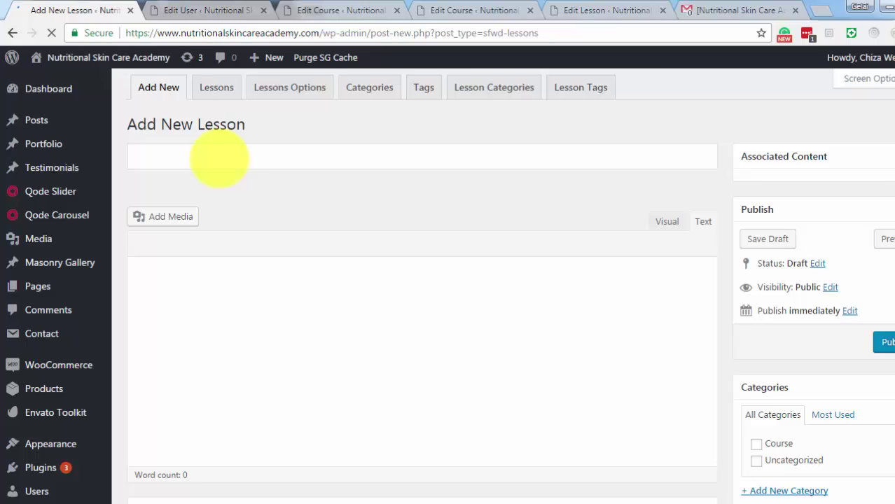
pyautogui.click(245, 160)
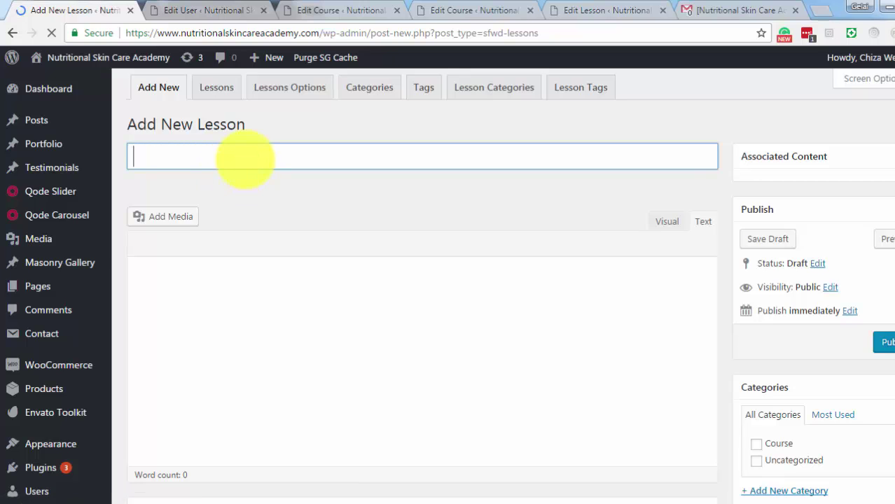
pyautogui.write('LEsson 1')
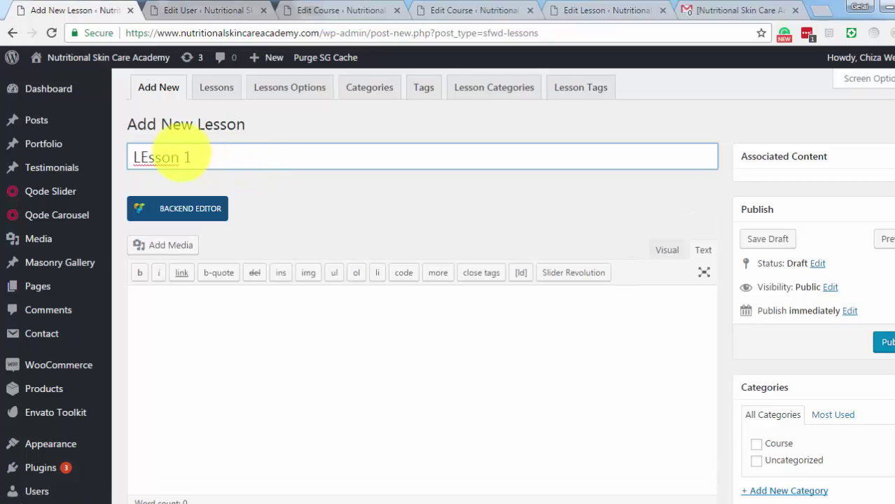
pyautogui.click(143, 158)
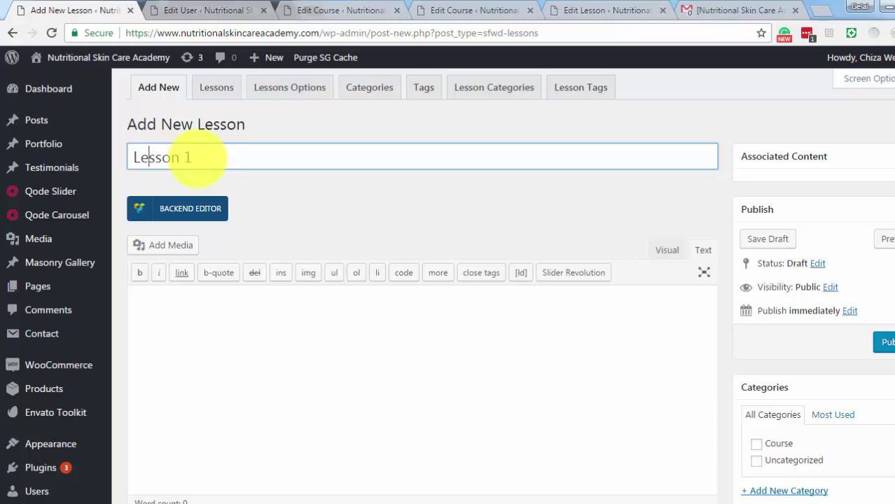
pyautogui.click(212, 157)
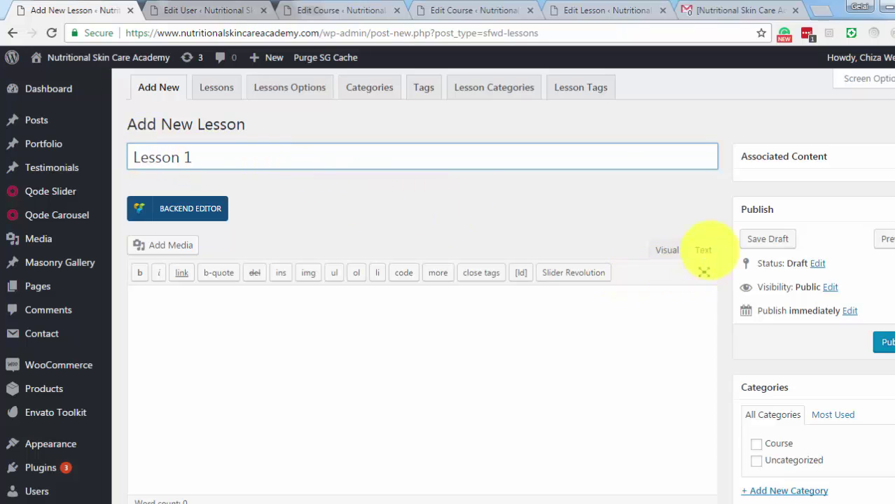
# Step: Paste the prepared video and download-button shortcodes into the lesson body
pyautogui.click(706, 251)
pyautogui.click(519, 345)
pyautogui.hotkey('ctrl', 'v')
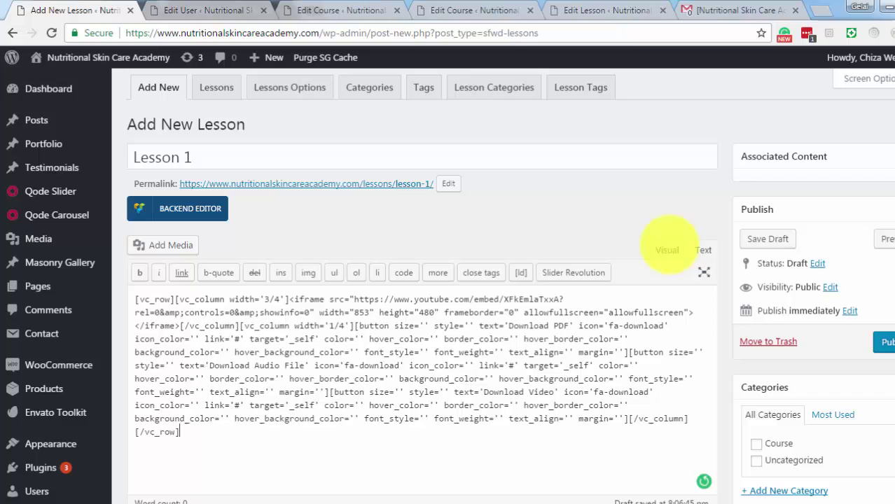
pyautogui.click(668, 249)
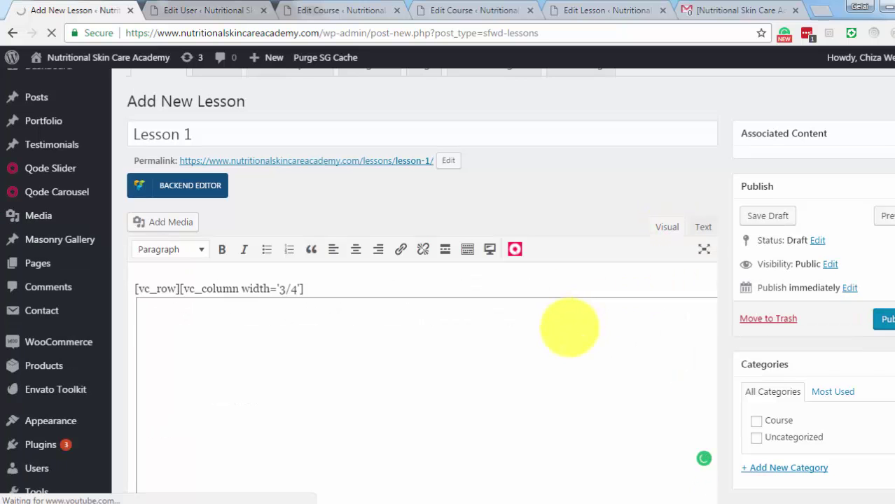
# Step: Assign Lesson 1 to Main Course and leave its release delay at 0 days
pyautogui.scroll(-1, 569, 327)
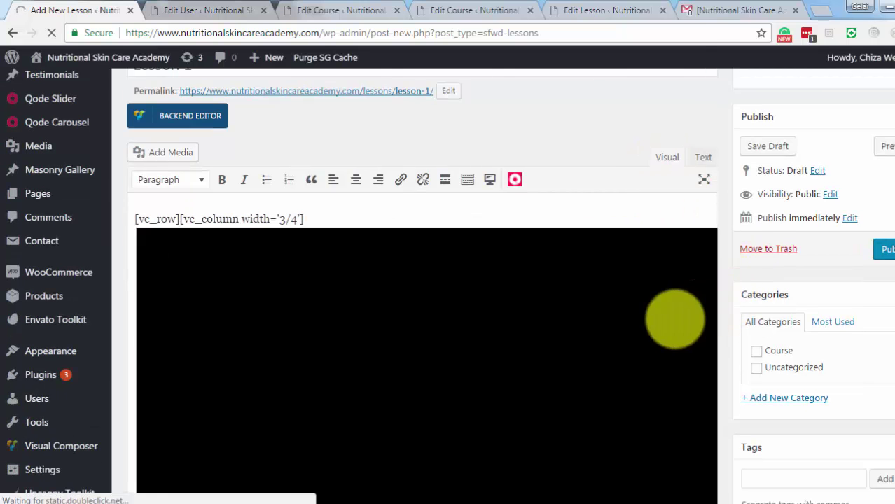
pyautogui.scroll(-4, 569, 327)
pyautogui.scroll(-1, 567, 331)
pyautogui.scroll(-2, 511, 341)
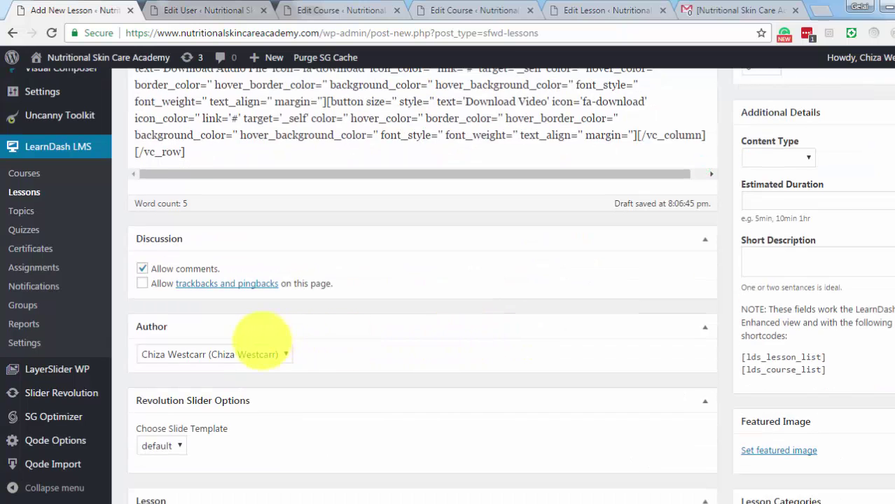
pyautogui.scroll(-2, 267, 340)
pyautogui.scroll(-2, 294, 333)
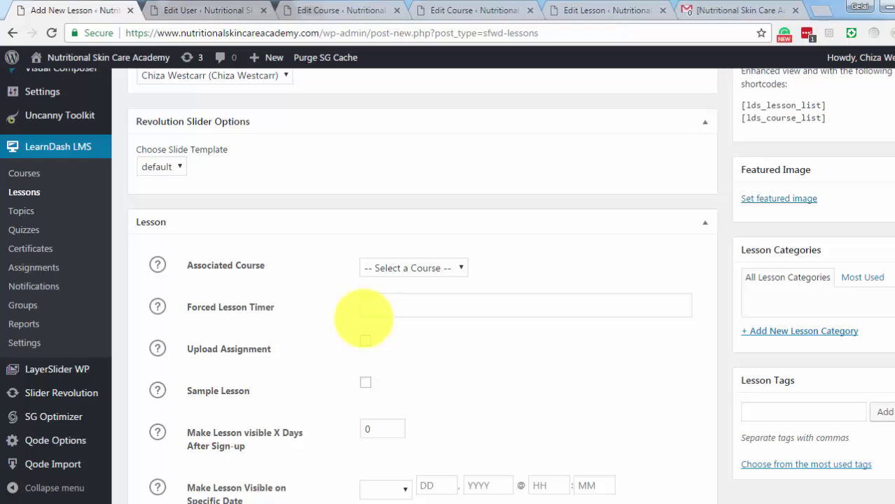
pyautogui.click(386, 267)
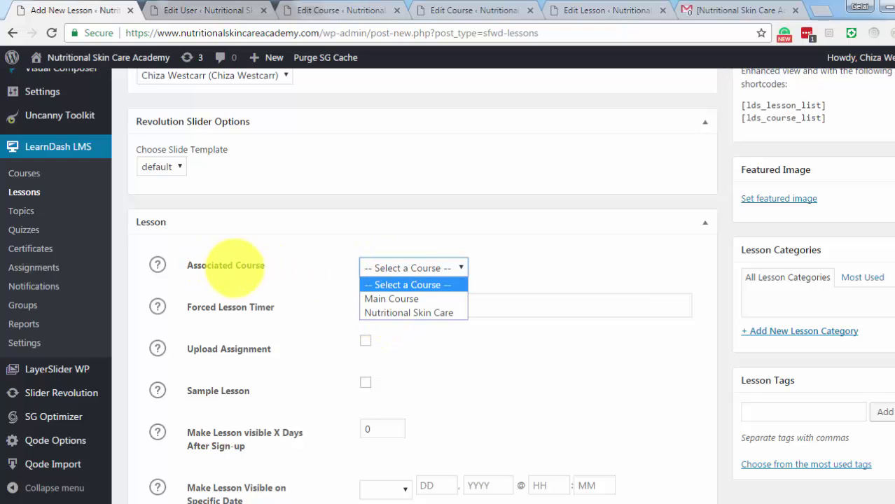
pyautogui.click(391, 299)
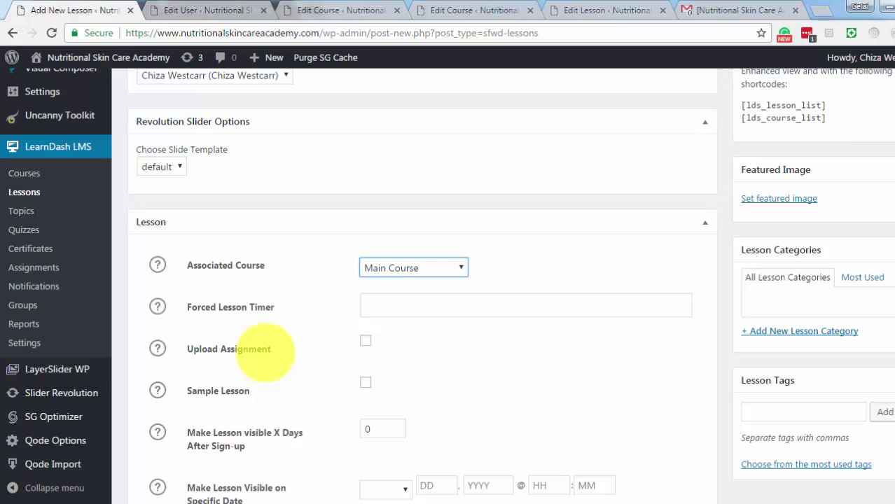
pyautogui.scroll(-1, 210, 407)
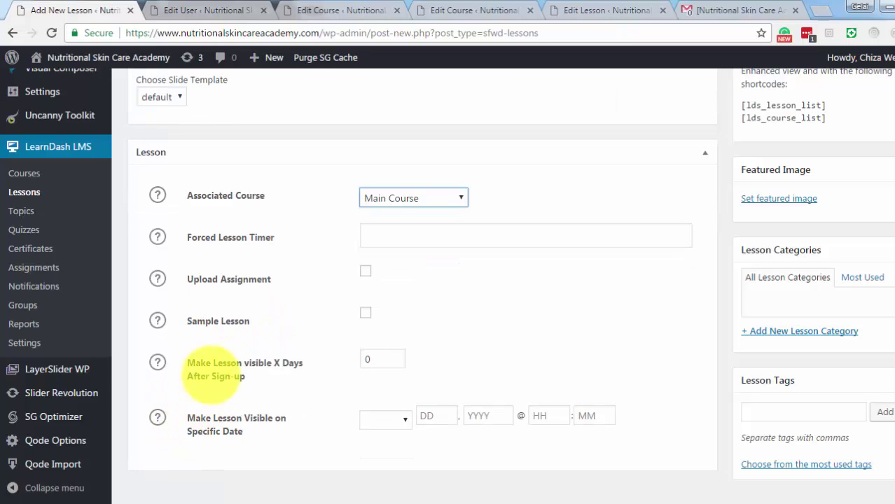
pyautogui.doubleClick(369, 359)
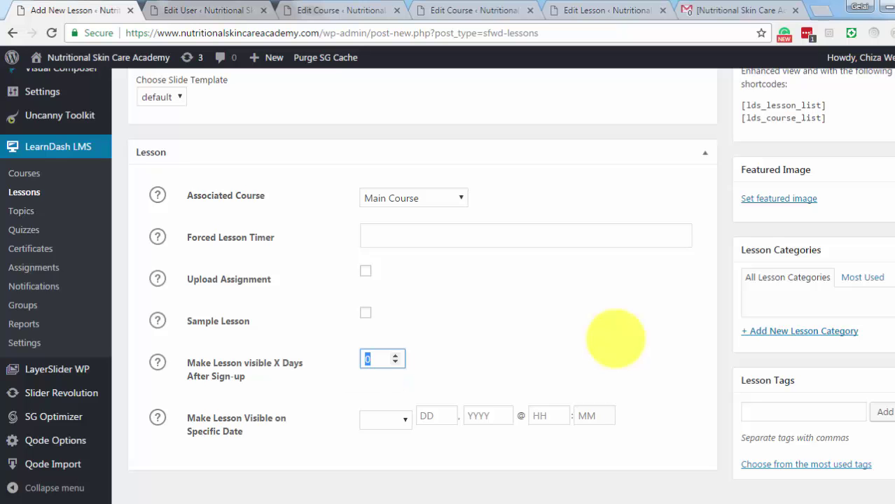
pyautogui.click(630, 328)
# Step: Set the lesson order to 1 and publish Lesson 1
pyautogui.scroll(4, 630, 327)
pyautogui.scroll(2, 764, 249)
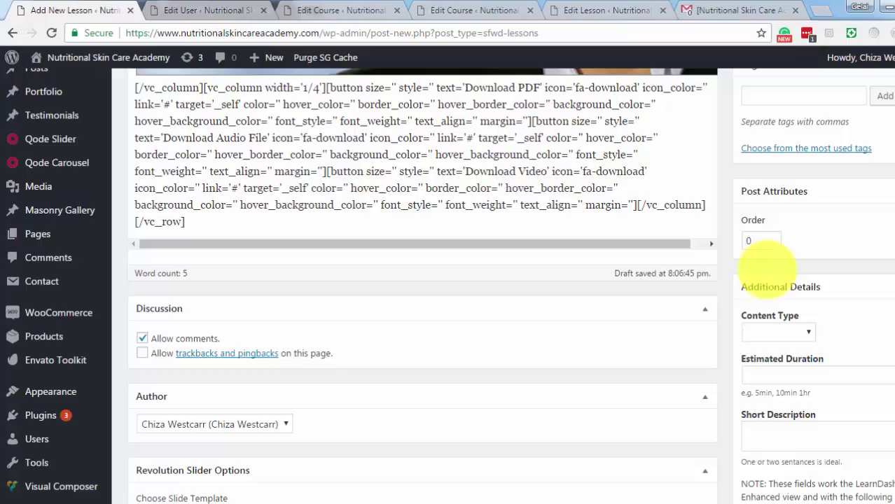
pyautogui.doubleClick(752, 242)
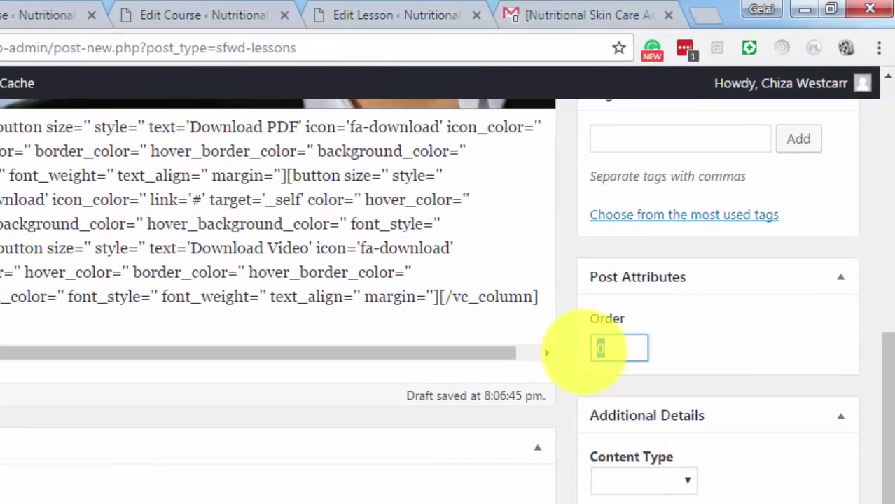
pyautogui.write('1')
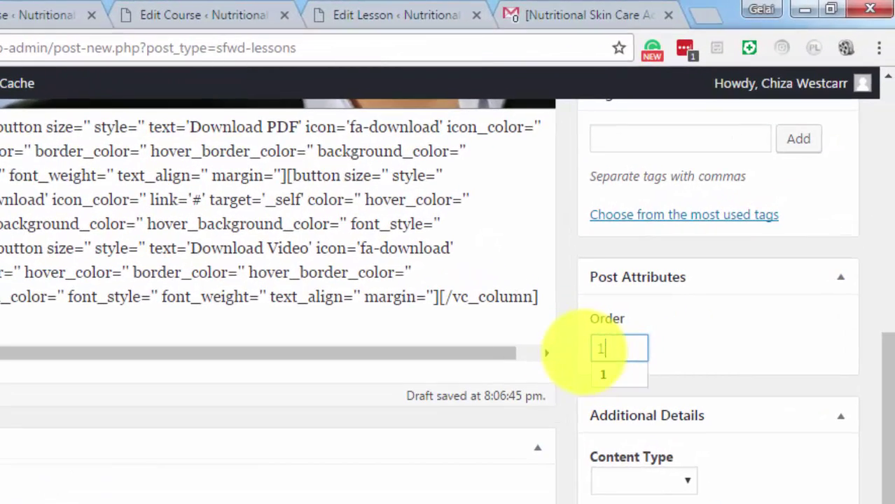
pyautogui.click(797, 312)
pyautogui.scroll(1, 797, 312)
pyautogui.scroll(4, 785, 354)
pyautogui.scroll(1, 785, 354)
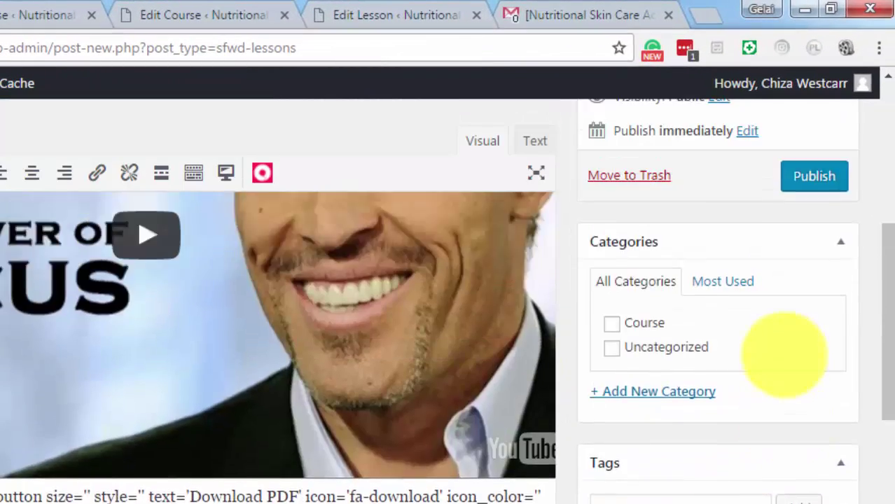
pyautogui.scroll(4, 779, 356)
pyautogui.click(811, 410)
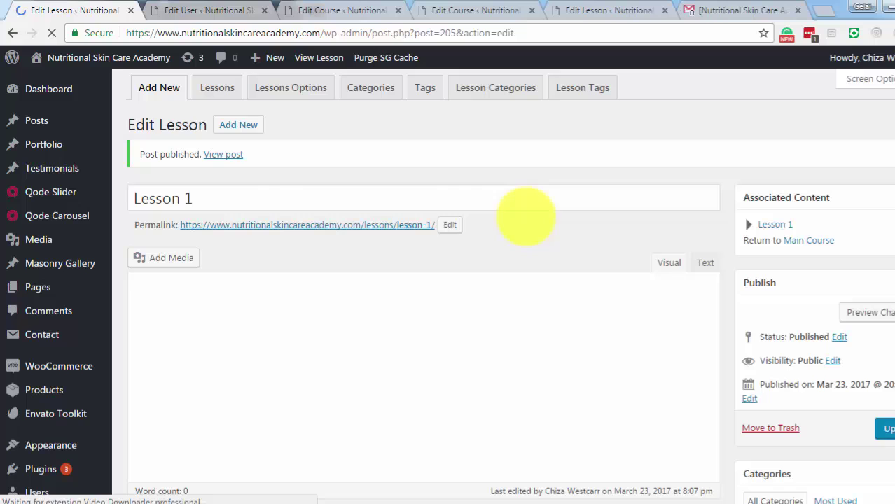
# Step: Start a new lesson titled 'Lesson 2' with the pasted shortcode content
pyautogui.click(237, 125)
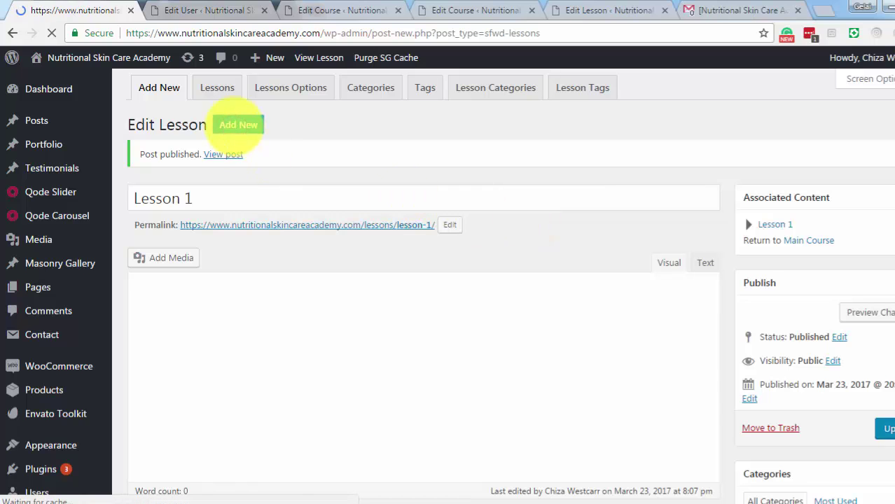
pyautogui.write('Lesson')
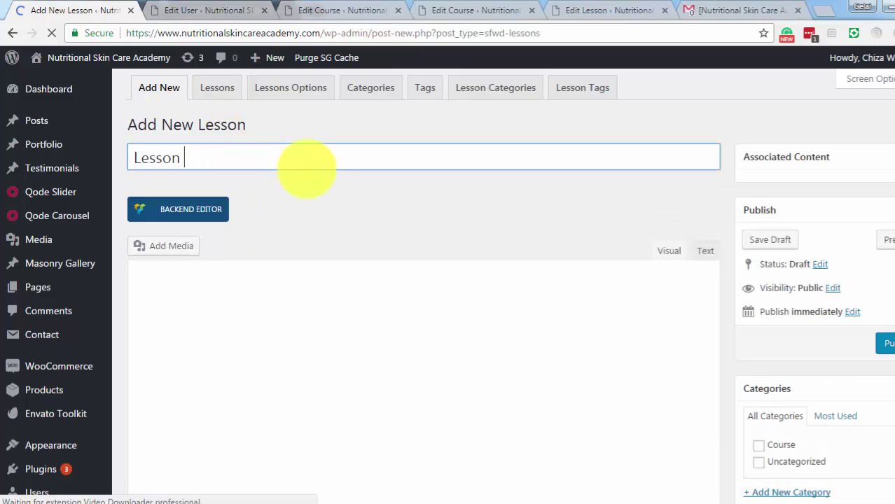
pyautogui.write(' 2')
pyautogui.click(703, 250)
pyautogui.click(509, 340)
pyautogui.write('[vc_row][vc_column width=\'3/4\']<iframe src="https://www.youtube.com/embed/XFkEmlaTxxA?rel=0&amp;controls=0&amp;showinfo=0" width="853" height="480" frameborder="0" allowfullscreen="allowfullscreen"></iframe>[/vc_column][vc_column width=\'1/4\'][button size=\'\' style=\'\' text=\'Download PDF\' icon=\'fa-download\' icon_color=\'\' link=\'#\' target=\'_self\' color=\'\' hover_color=\'\' border_color=\'\' hover_border_color=\'\' background_color=\'\' hover_background_color=\'\' font_style=\'\' font_weight=\'\' text_align=\'\' margin=\'\'][button size=\'\' style=\'\' text=\'Download Audio File\' icon=\'fa-download\' icon_color=\'\' link=\'#\' target=\'_self\' color=\'\' hover_color=\'\' border_color=\'\' hover_border_color=\'\' background_color=\'\' hover_background_color=\'\' font_style=\'\' font_weight=\'\' text_align=\'\' margin=\'\'][button size=\'\' style=\'\' text=\'Download Video\' icon=\'fa-download\' icon_color=\'\' link=\'#\' target=\'_self\' hover_color=\'\' border_color=\'\' hover_border_color=\'\' background_color=\'\' hover_background_color=\'\' font_style=\'\' font_weight=\'\' text_align=\'\' margin=\'\'][/vc_column][/vc_row]')
pyautogui.scroll(-5, 512, 341)
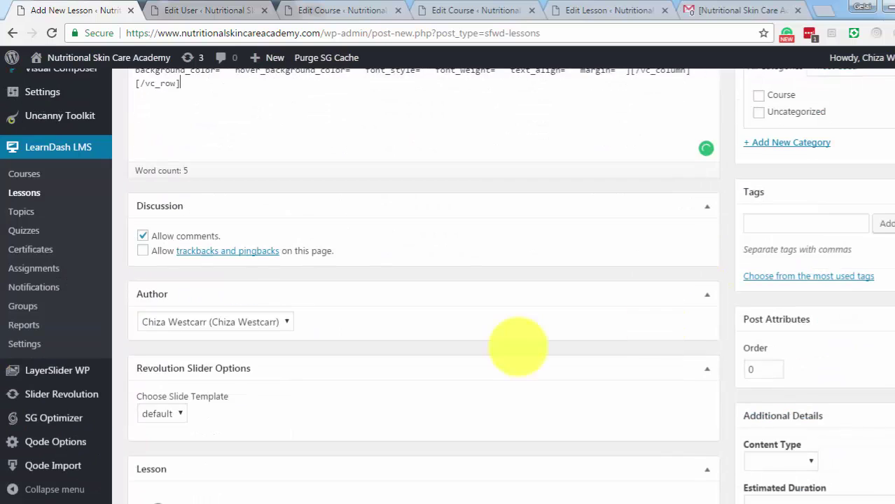
pyautogui.scroll(-1, 485, 340)
pyautogui.scroll(-3, 420, 315)
# Step: Assign Lesson 2 to Main Course with a 7-day release delay, per the schedule sheet
pyautogui.click(394, 234)
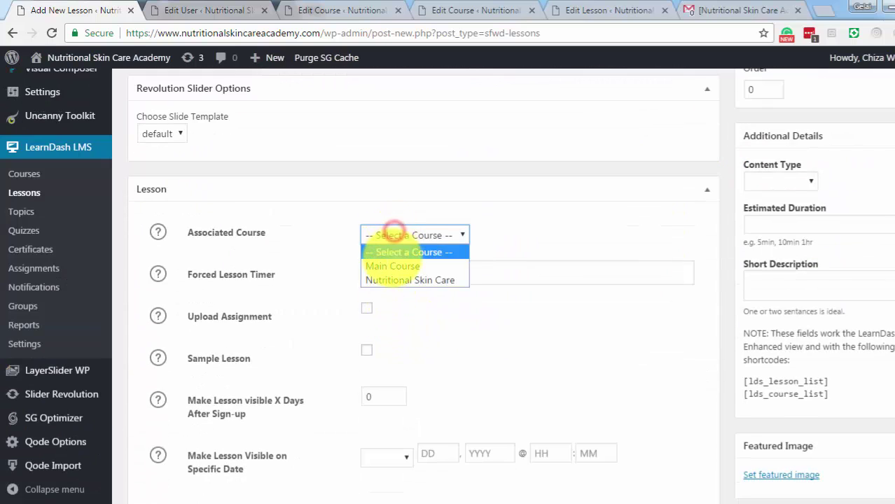
pyautogui.click(392, 262)
pyautogui.click(379, 396)
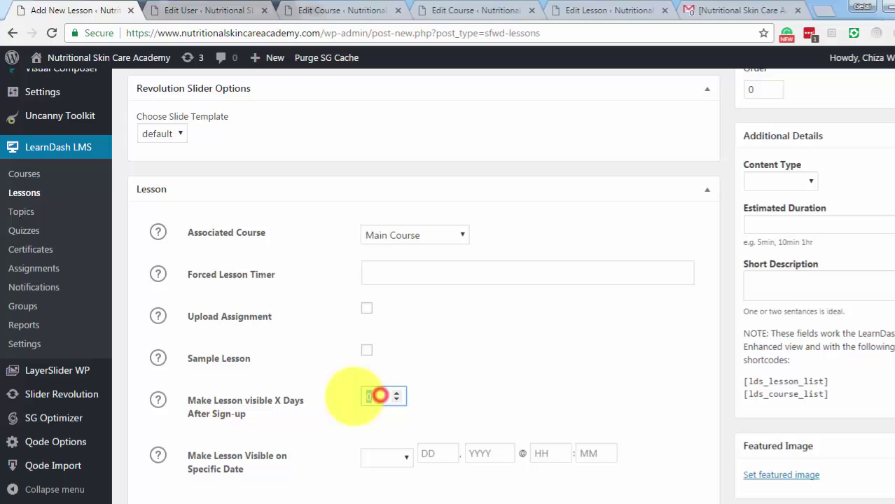
pyautogui.doubleClick(369, 397)
pyautogui.click(544, 502)
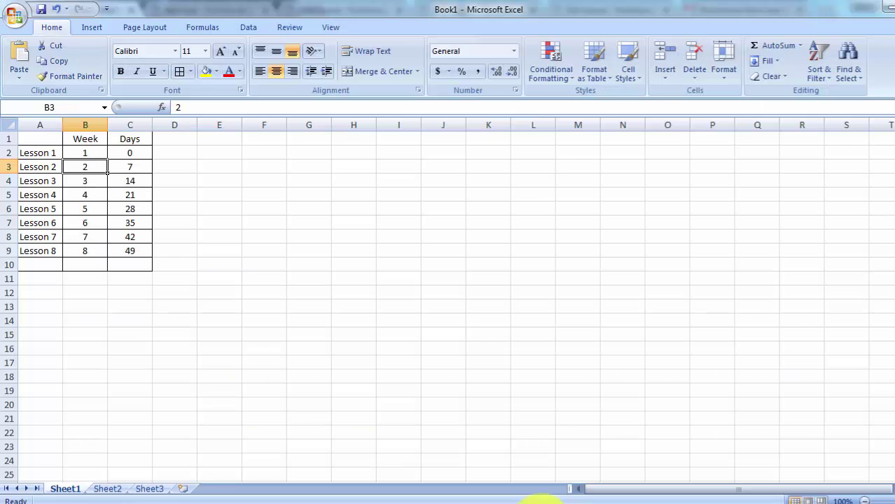
pyautogui.hotkey('alt', 'Tab')
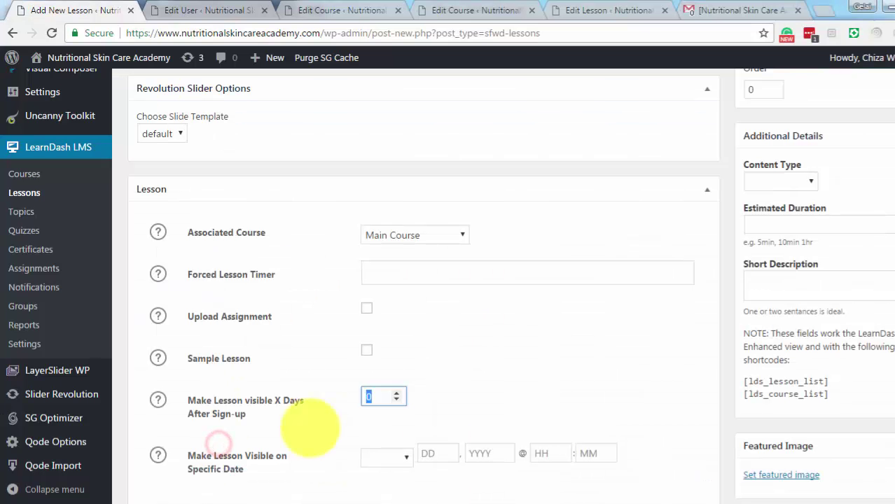
pyautogui.write('7')
pyautogui.click(589, 346)
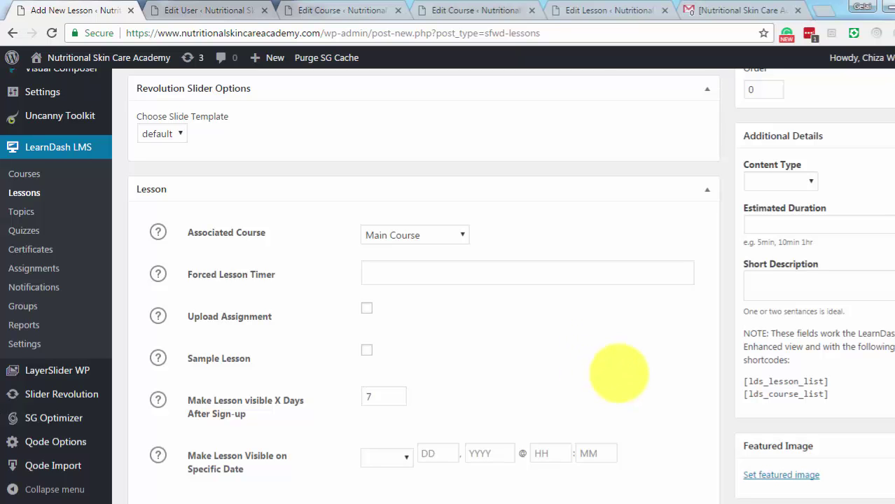
# Step: Set Lesson 2's order to 2
pyautogui.scroll(3, 620, 366)
pyautogui.doubleClick(753, 299)
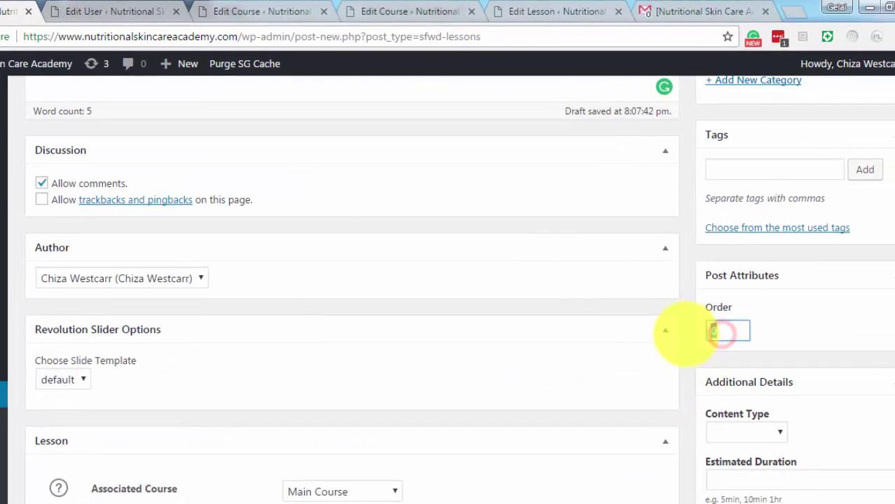
pyautogui.write('2')
pyautogui.scroll(2, 586, 324)
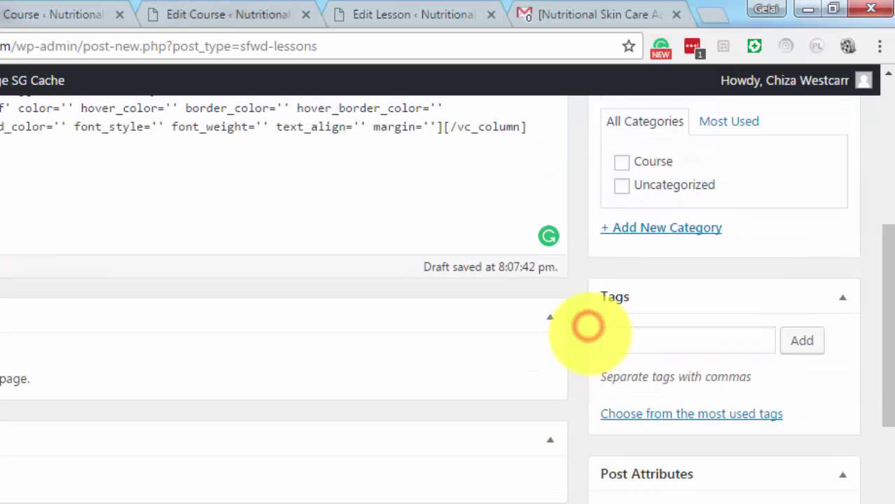
pyautogui.scroll(5, 659, 343)
# Step: Publish Lesson 2 and note its March 30, 2017 availability on the course page
pyautogui.click(817, 381)
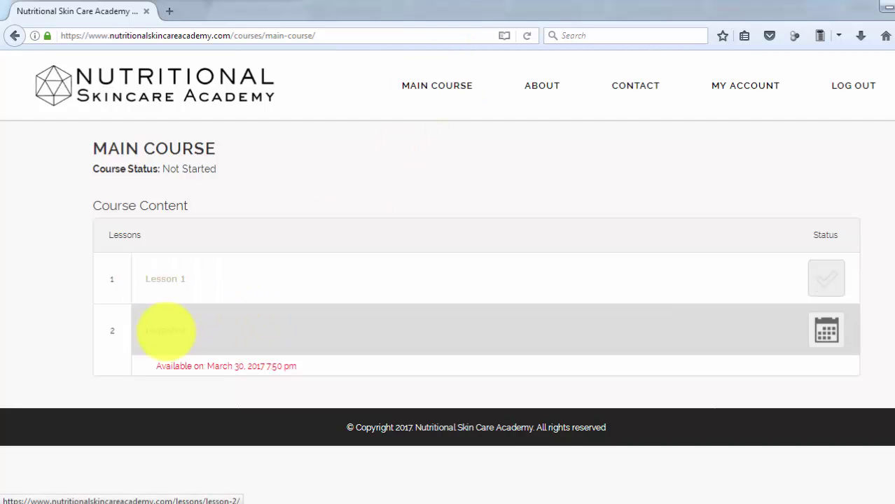
pyautogui.click(234, 367)
pyautogui.click(279, 367)
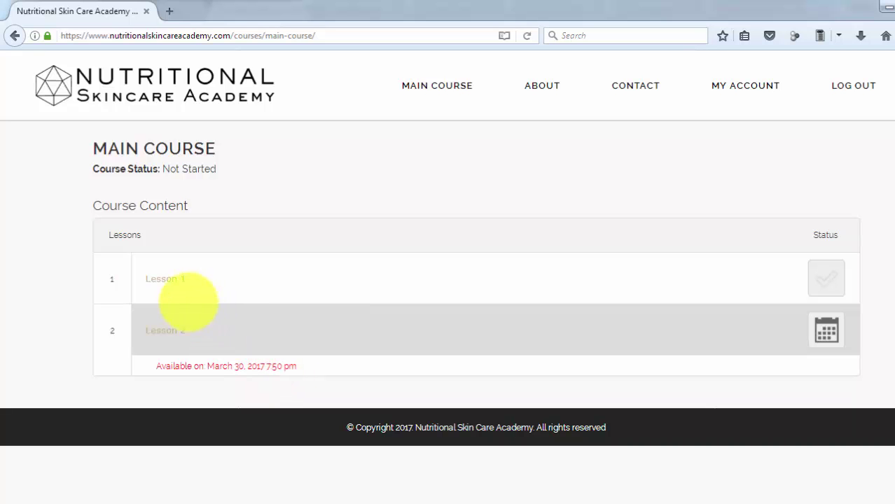
# Step: Open Lesson 1, mark it complete, and return to the course overview
pyautogui.click(183, 284)
pyautogui.scroll(-3, 778, 252)
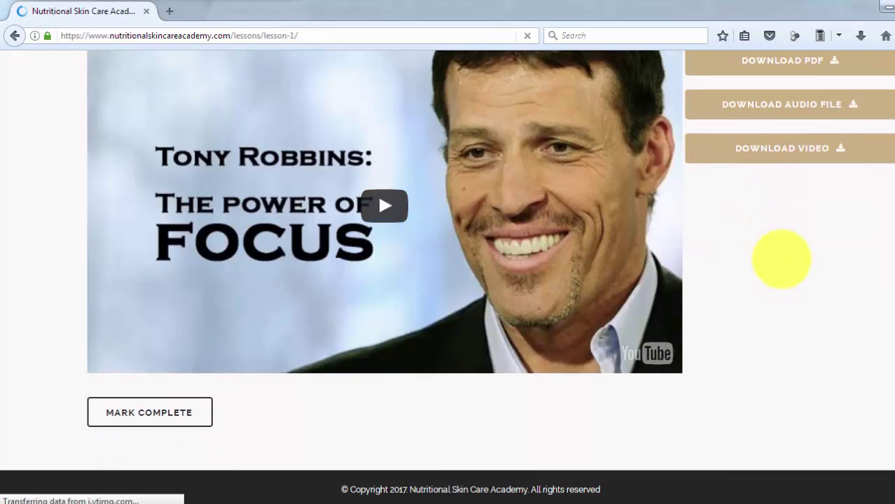
pyautogui.click(188, 412)
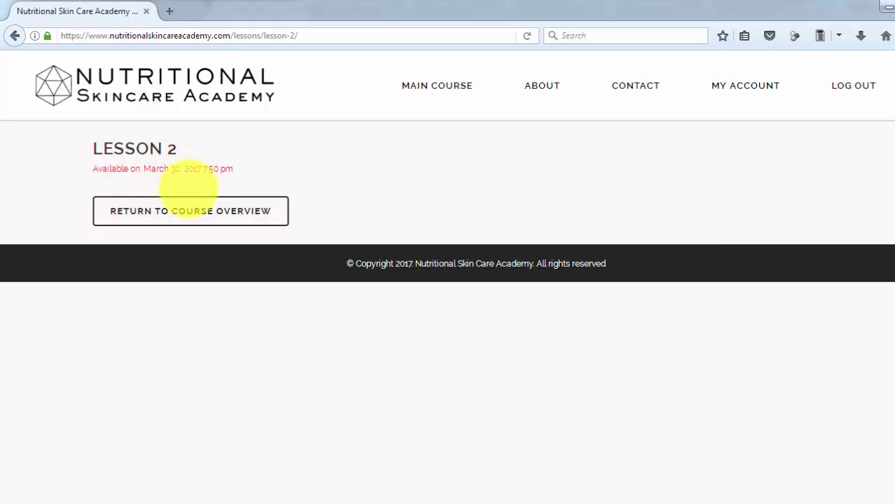
pyautogui.click(189, 213)
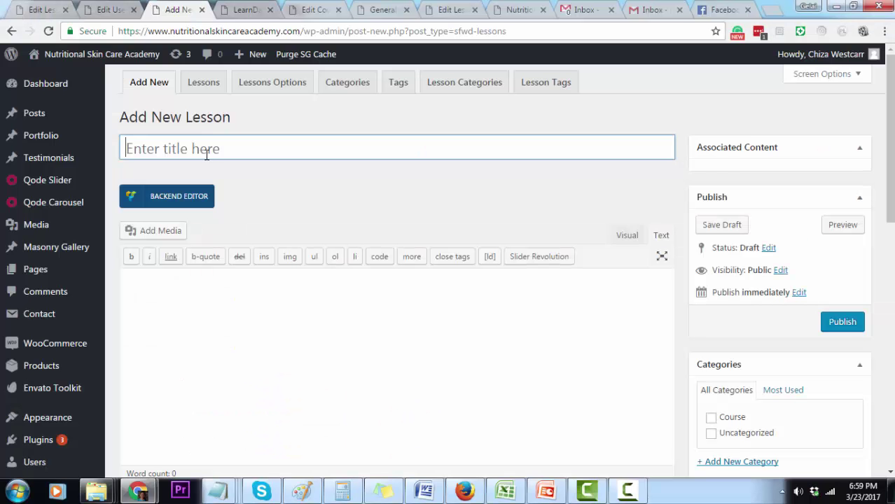
# Step: Title the new lesson 'Lesson 3' and paste the shortcode content into its body
pyautogui.click(209, 149)
pyautogui.write('Le')
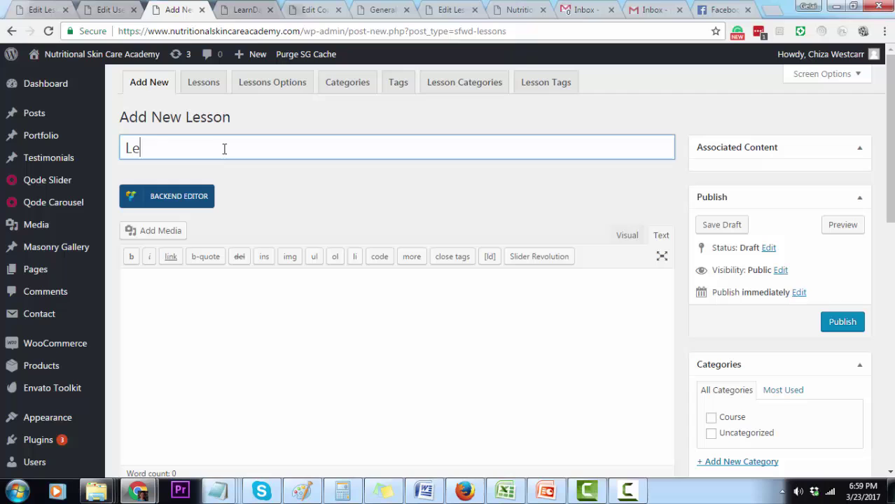
pyautogui.write('sson 3')
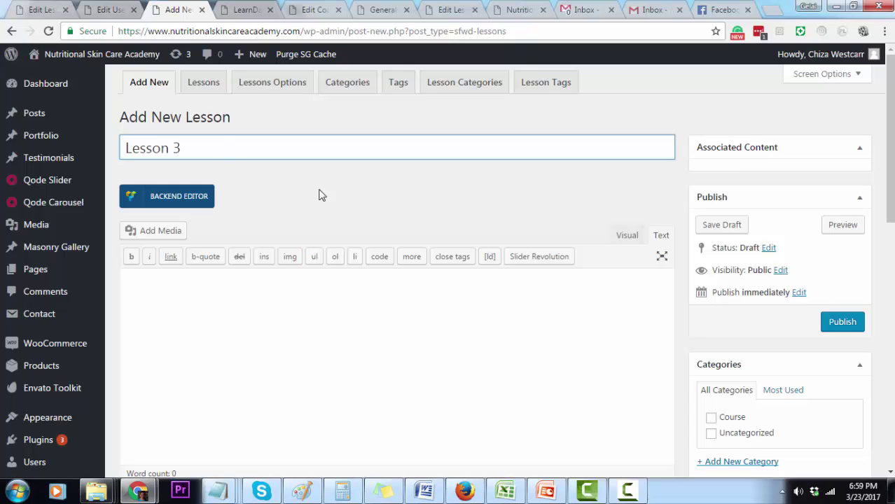
pyautogui.click(479, 302)
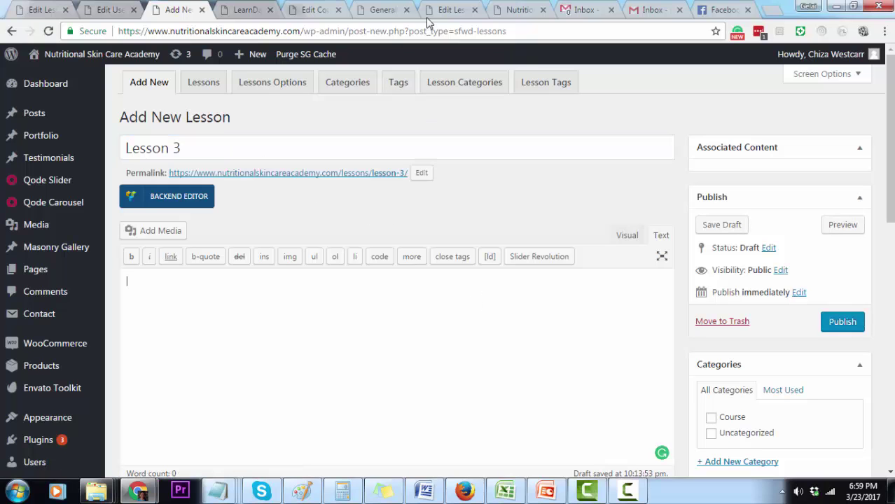
pyautogui.write('[vc_row][vc_column width=\'3/4\']<iframe src="https://www.youtube.com/embed/XFkEmlaTxxA?rel=0&amp;controls=0&amp;showinfo=0" width="853" height="480" frameborder="0" allowfullscreen="allowfullscreen"></iframe>[/vc_column][vc_column width=\'1/4\'][button size=\'\' style=\'\' text=\'Download PDF\' icon=\'fa-download\' icon_color=\'\' link=\'#\' target=\'_self\' color=\'\' hover_color=\'\' border_color=\'\' hover_border_color=\'\' background_color=\'\' hover_background_color=\'\' font_style=\'\' font_weight=\'\' text_align=\'\' margin=\'\'][button size=\'\' style=\'\' text=\'Download Audio File\' icon=\'fa-download\' icon_color=\'\' link=\'#\' target=\'_self\' color=\'\' hover_color=\'\' border_color=\'\' hover_border_color=\'\' background_color=\'\' hover_background_color=\'\' font_style=\'\' font_weight=\'\' text_align=\'\' margin=\'\'][button size=\'\' style=\'\' text=\'Download Video\' icon=\'fa-download\' icon_color=\'\' link=\'#\' target=\'_self\' color=\'\' hover_color=\'\' border_color=\'\' hover_border_color=\'\' background_color=\'\' hover_background_color=\'\' font_style=\'\' font_weight=\'\' text_align=\'\' margin=\'\'][/vc_column][/vc_row]')
# Step: Assign Lesson 3 to Main Course as its associated course
pyautogui.scroll(-2, 433, 311)
pyautogui.scroll(-4, 460, 310)
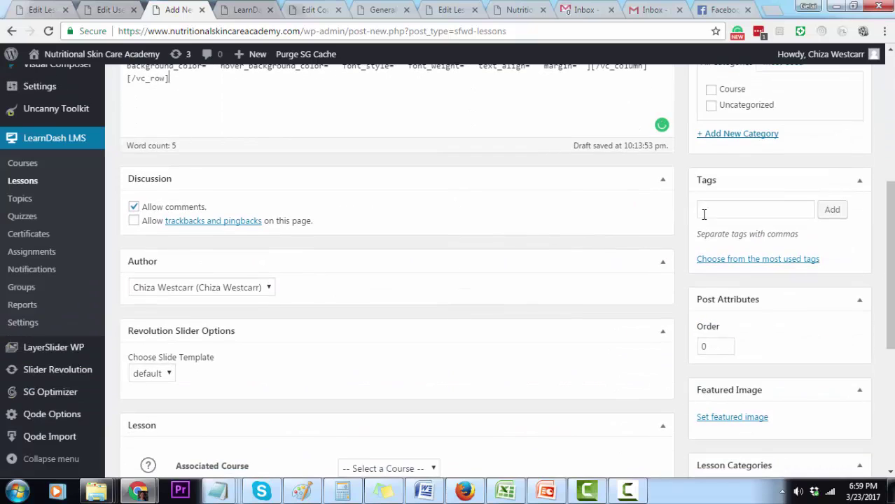
pyautogui.scroll(-2, 351, 346)
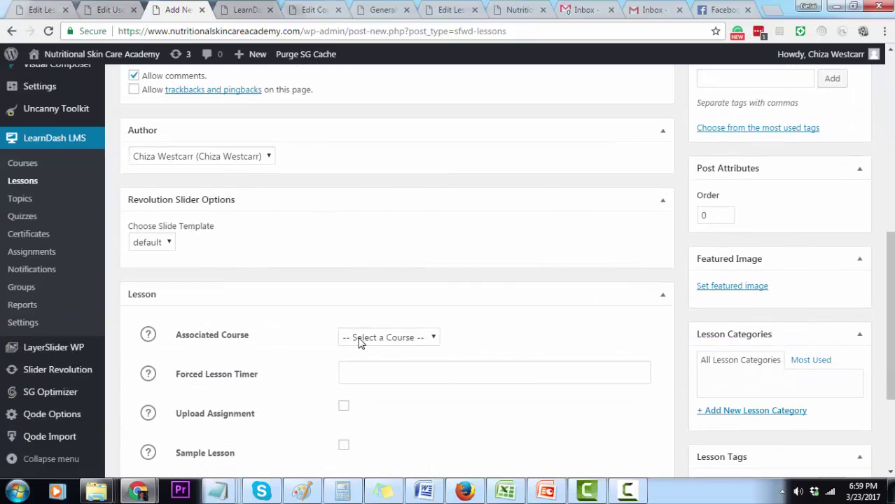
pyautogui.click(355, 337)
pyautogui.click(361, 367)
pyautogui.scroll(-3, 419, 363)
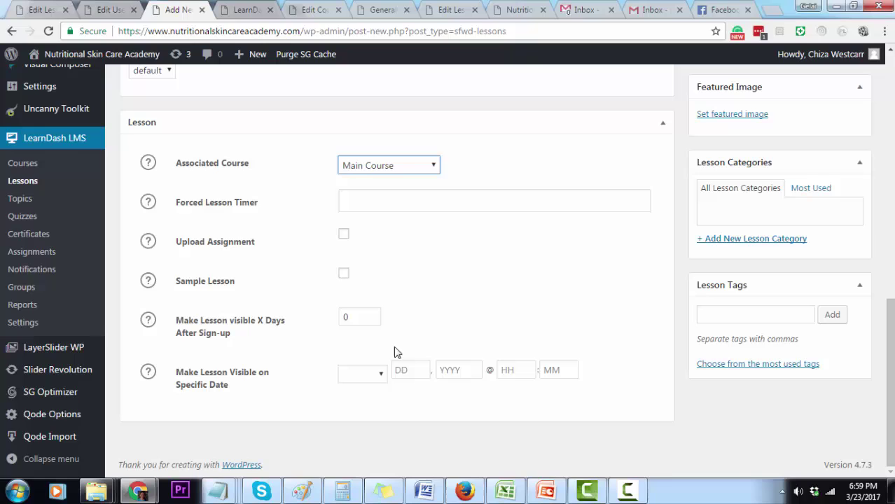